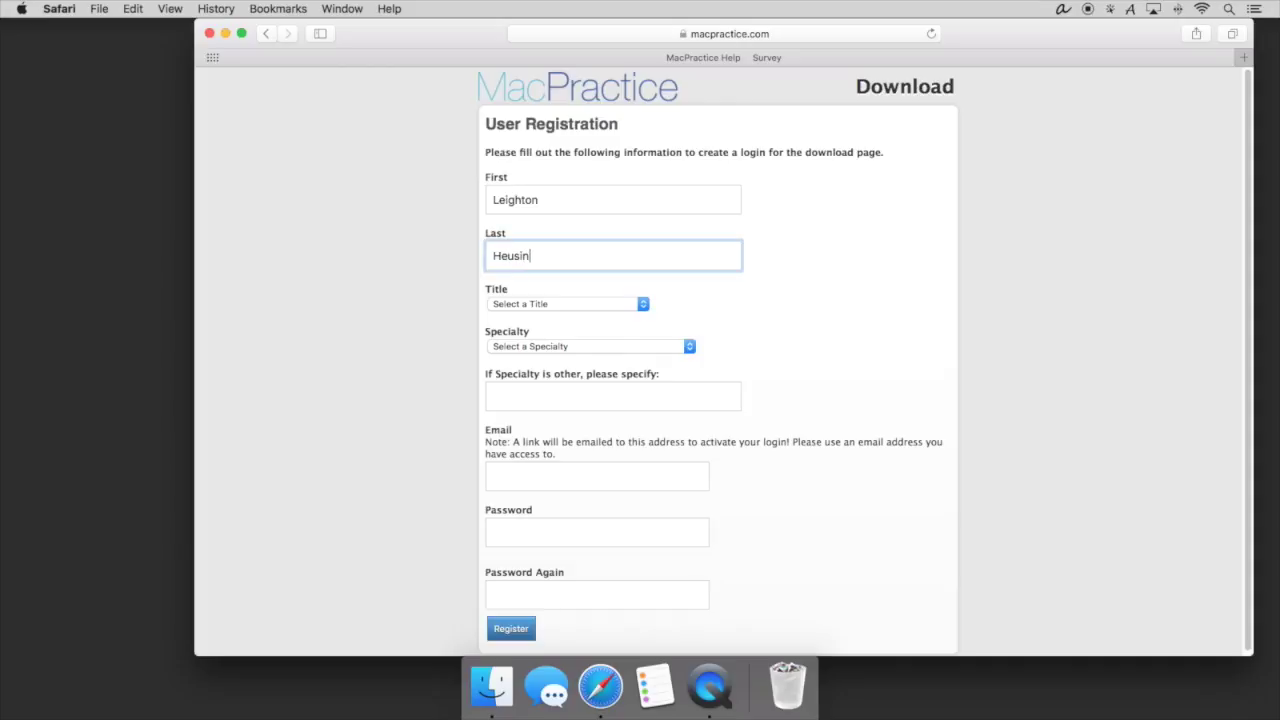
Choose Consultant as the Title on the registration form and move on to the Specialty list.
click(531, 305)
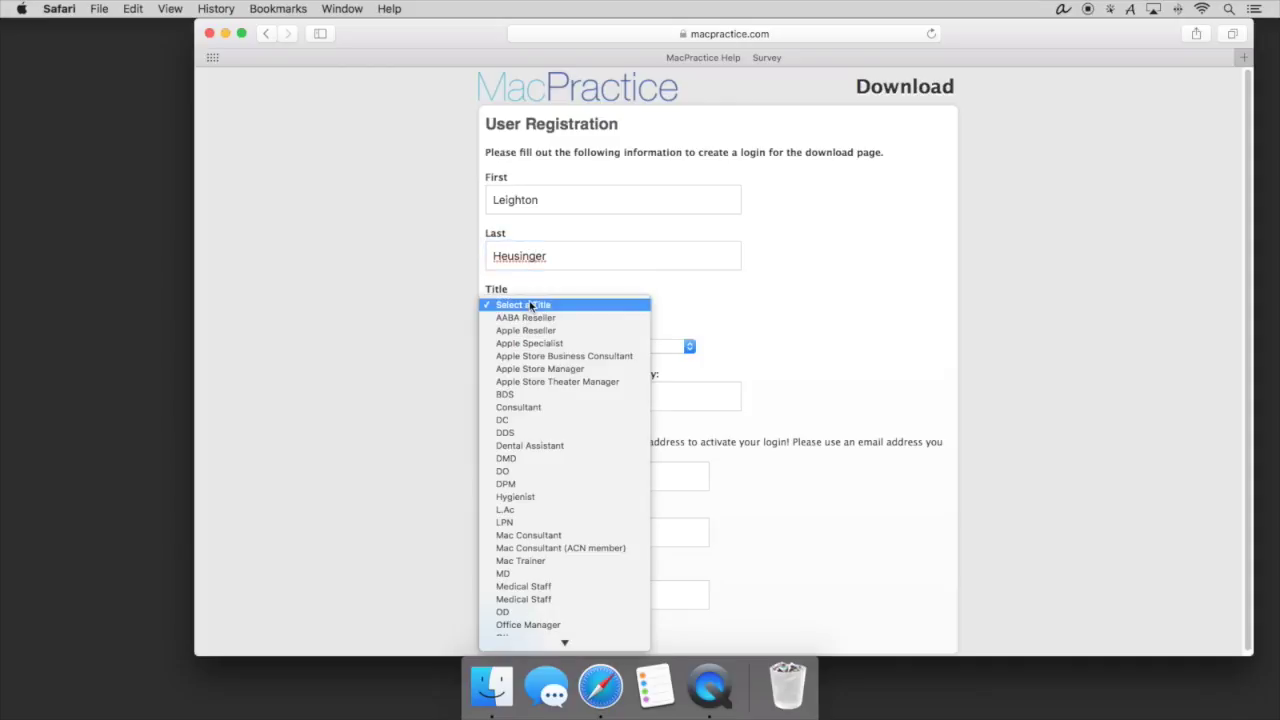
click(528, 407)
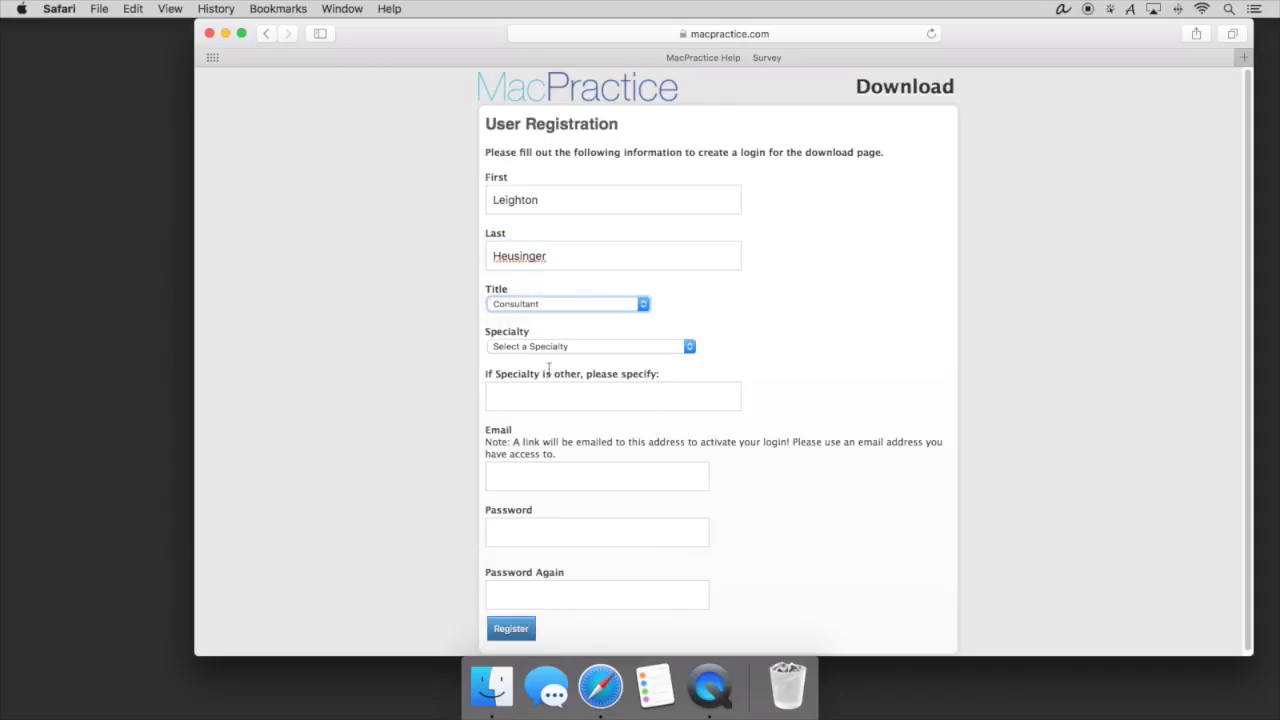
click(556, 347)
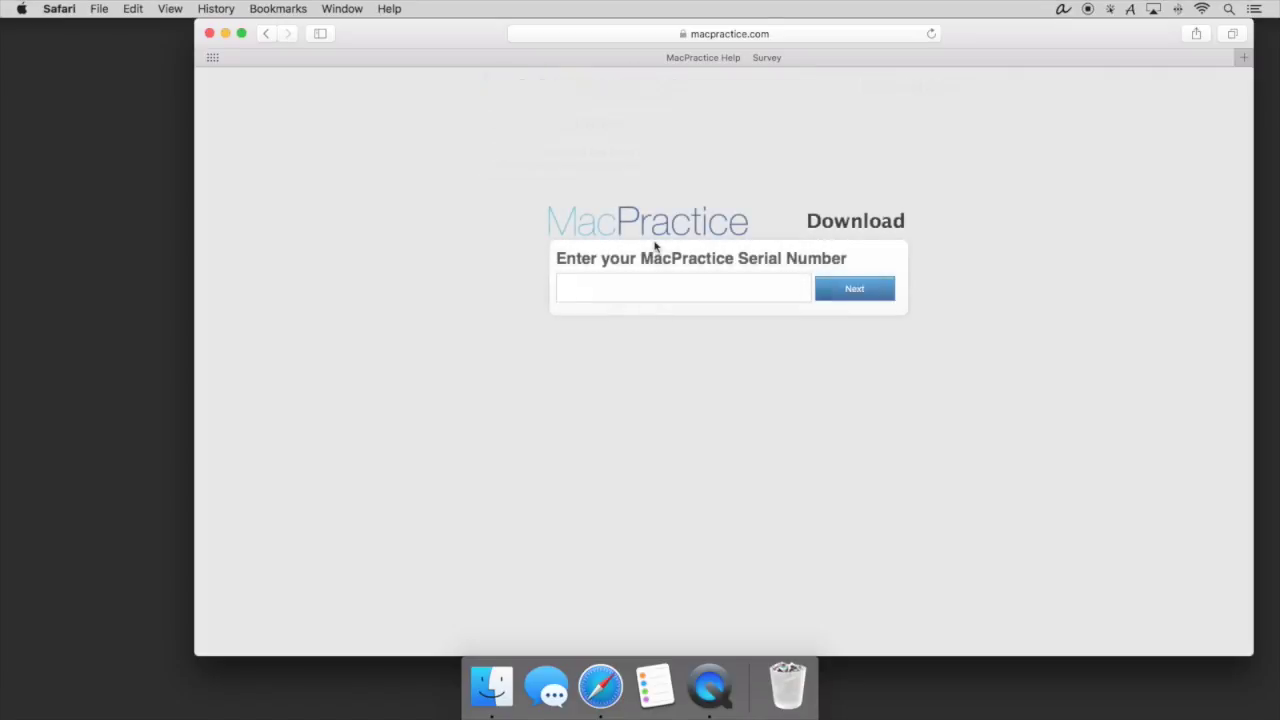
Submit the serial number and download the MP Server installer from the Client Download page.
click(652, 284)
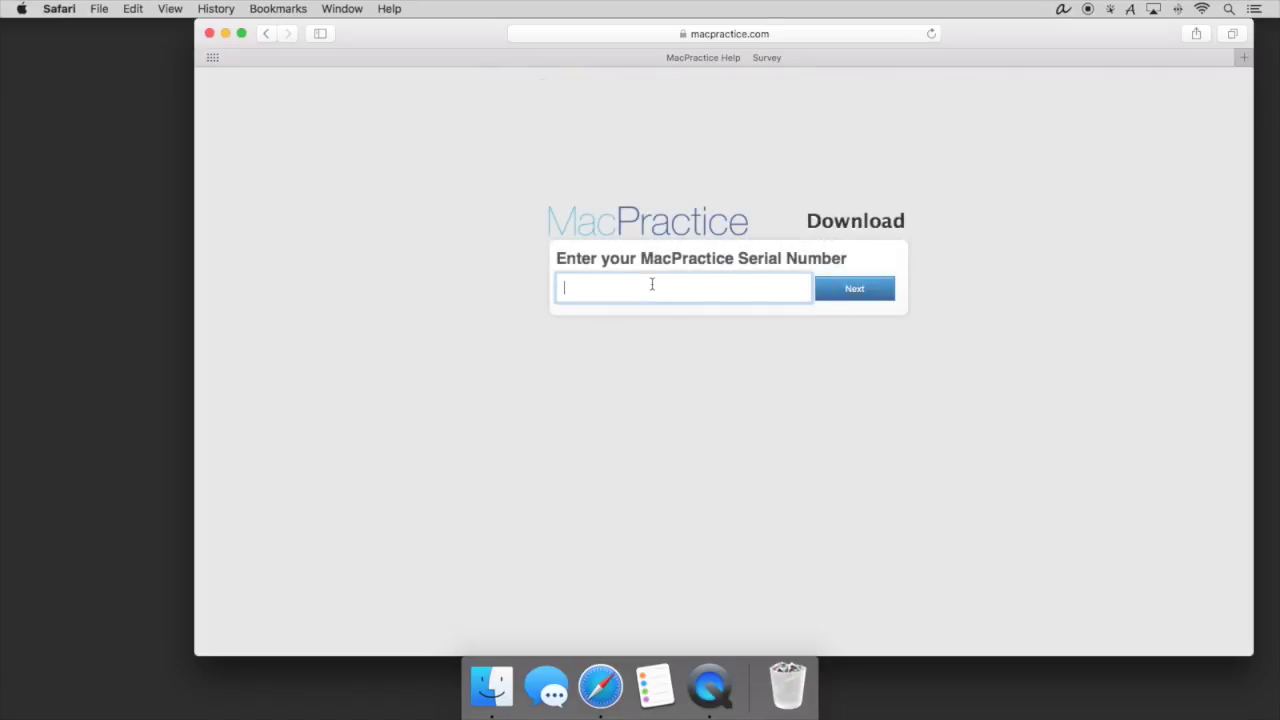
text(xxxxxxxxxxxxxx)
click(820, 285)
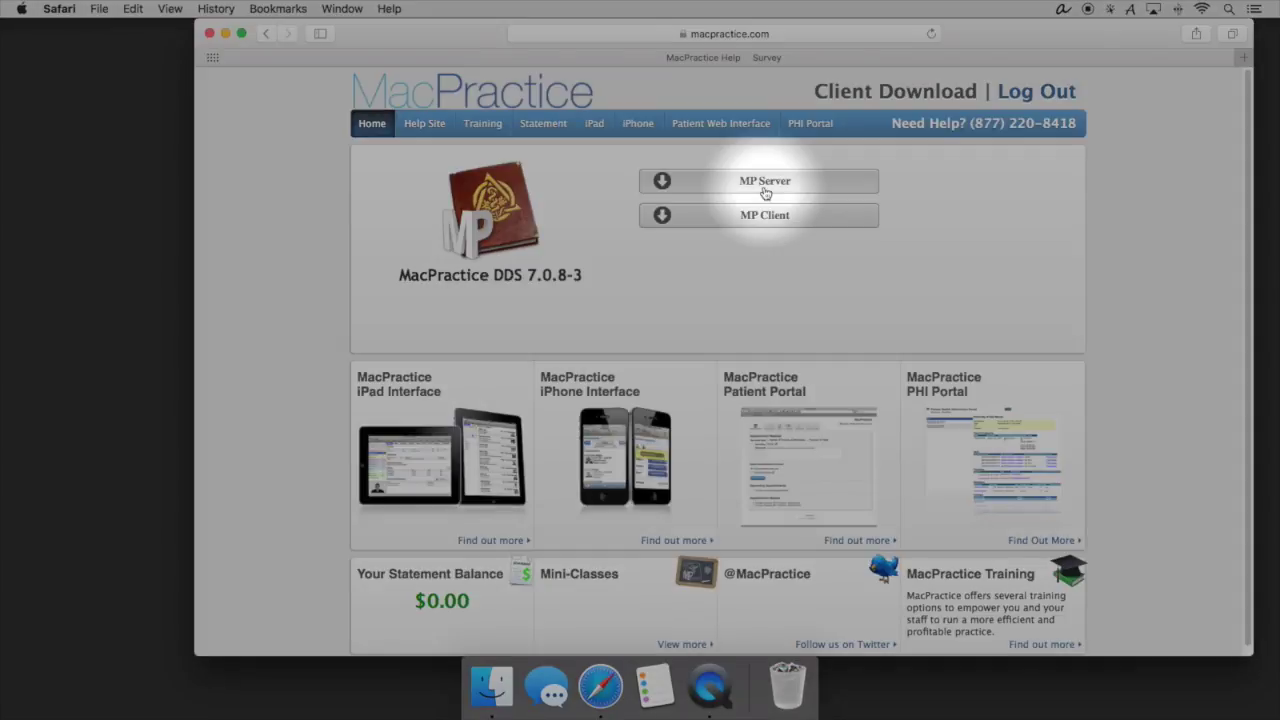
click(765, 181)
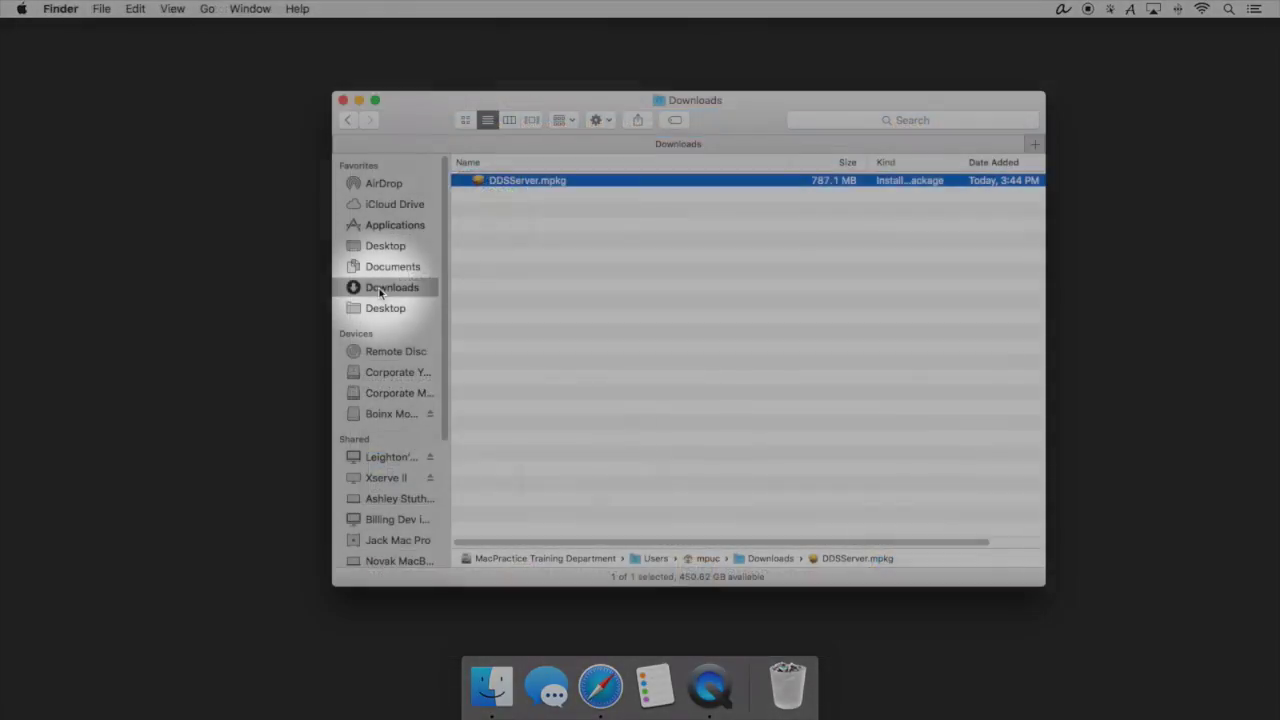
Open DDSServer.mpkg from Downloads, approving the unidentified-developer warning.
right_click(530, 181)
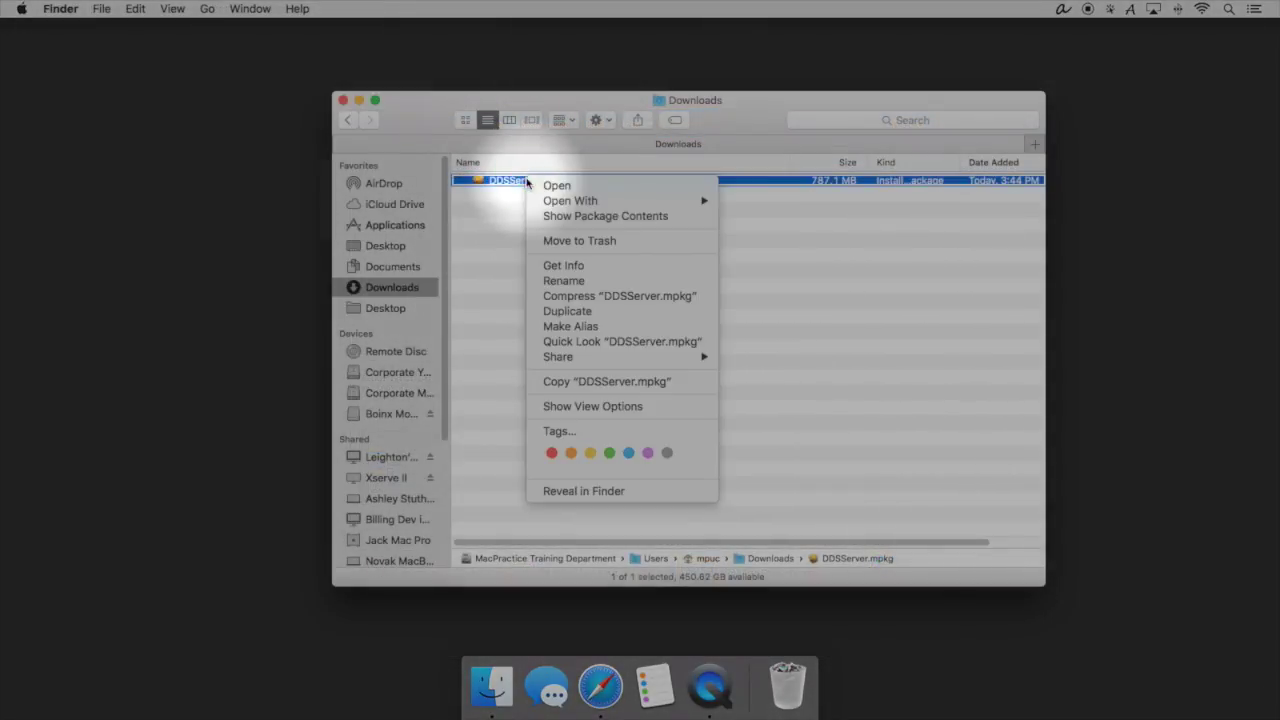
click(551, 185)
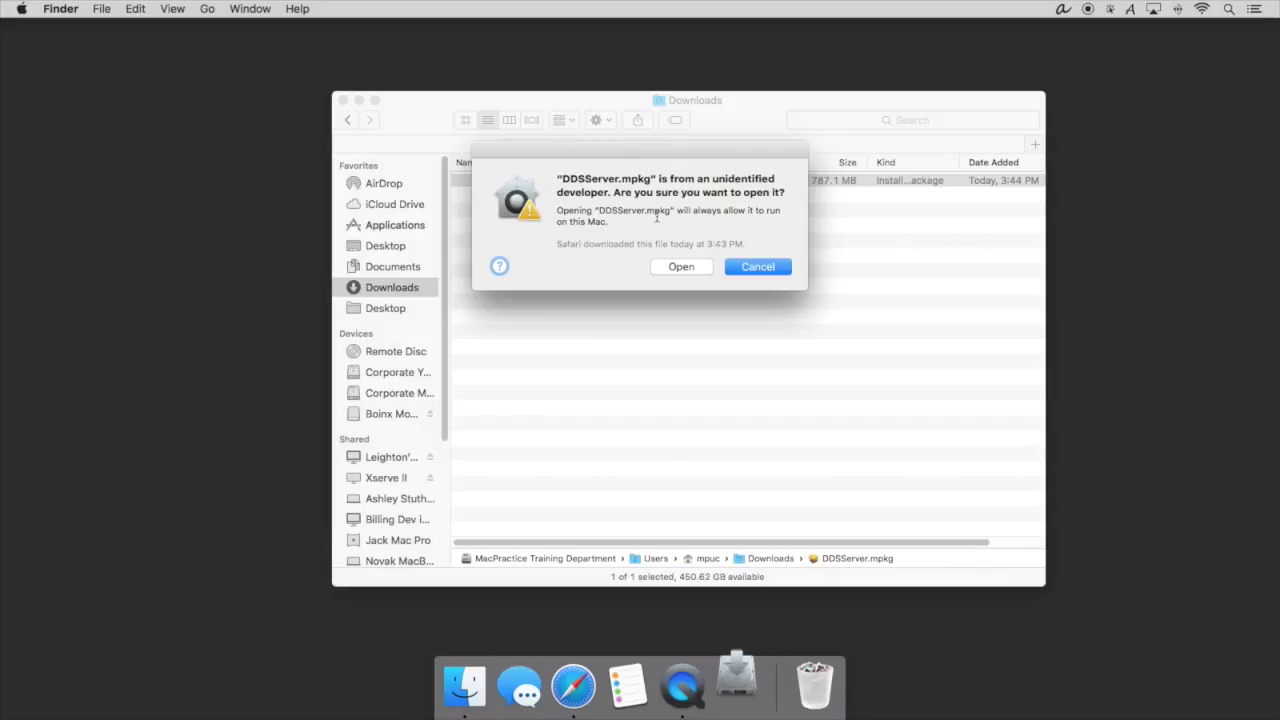
click(680, 267)
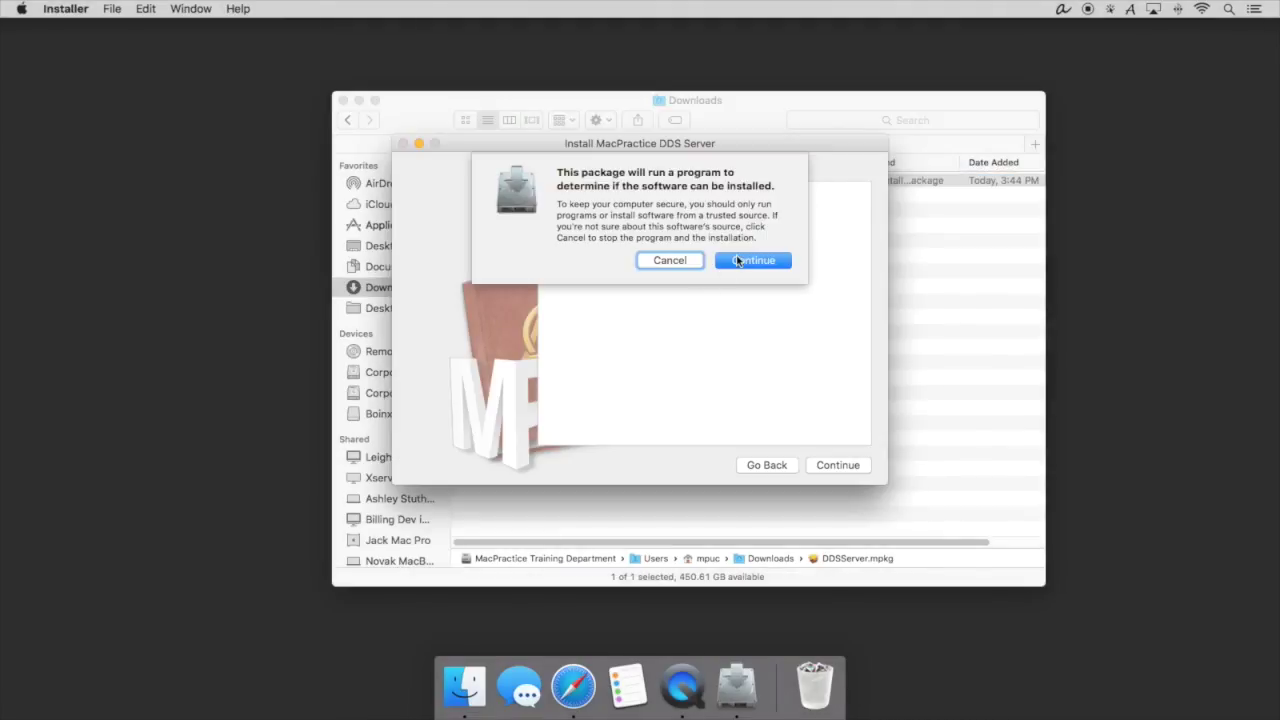
Allow the install check, pass Introduction and Read Me, close the support page, and agree to the license.
click(737, 260)
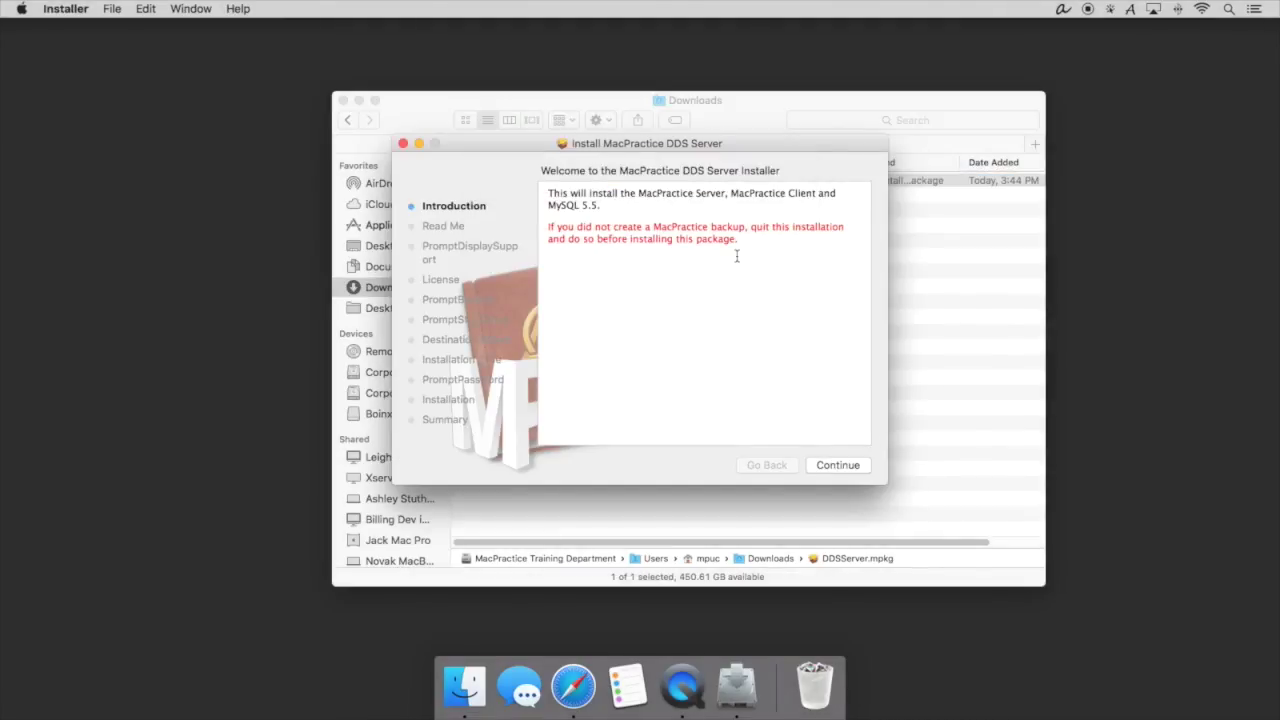
click(830, 472)
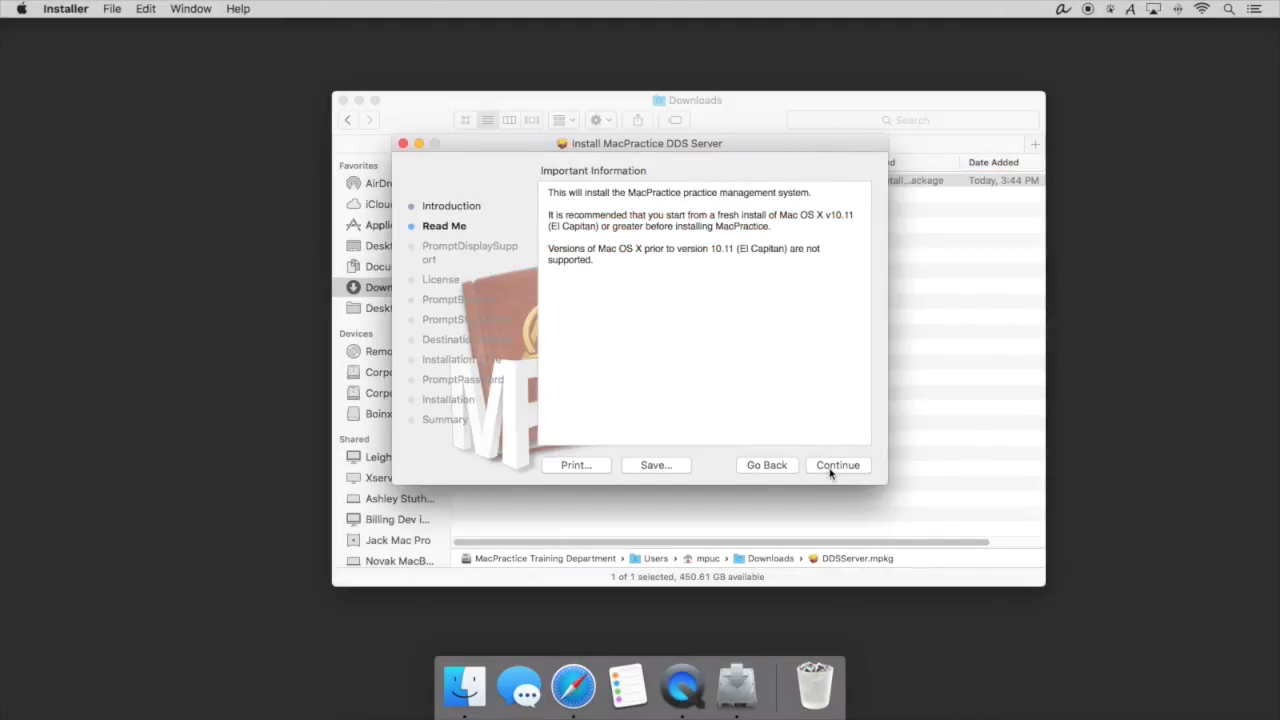
click(830, 468)
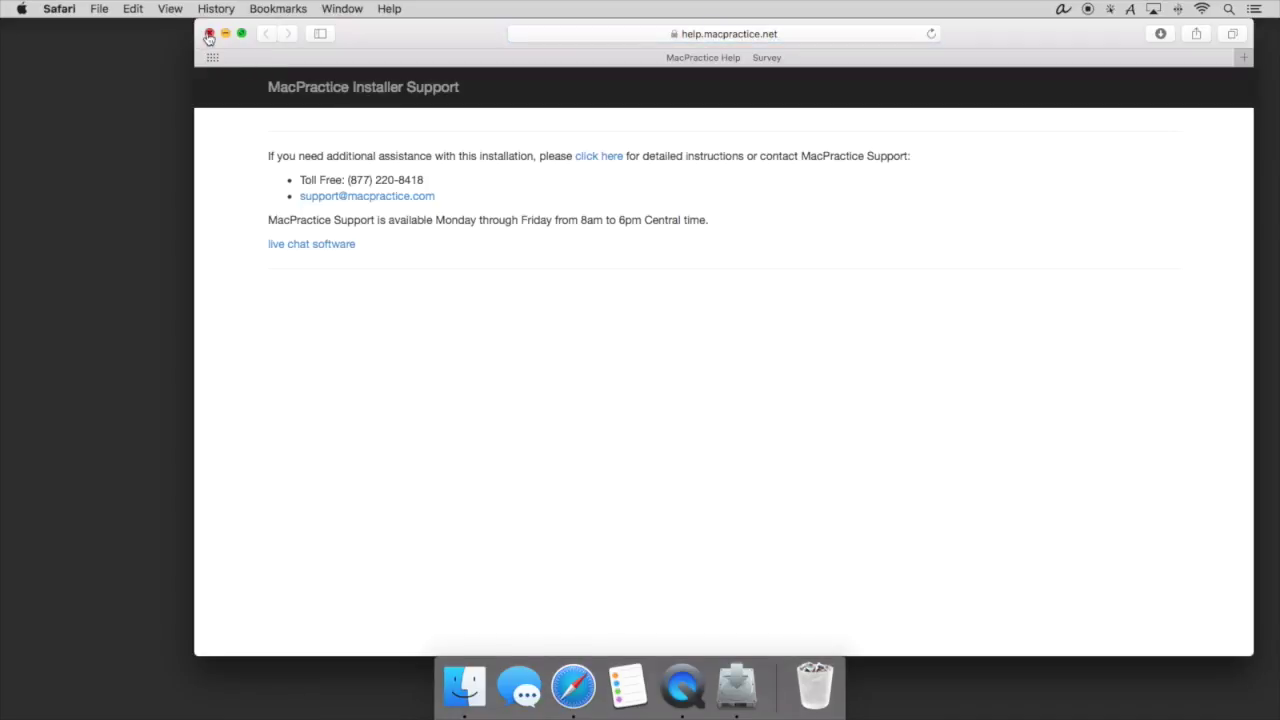
click(209, 33)
click(820, 463)
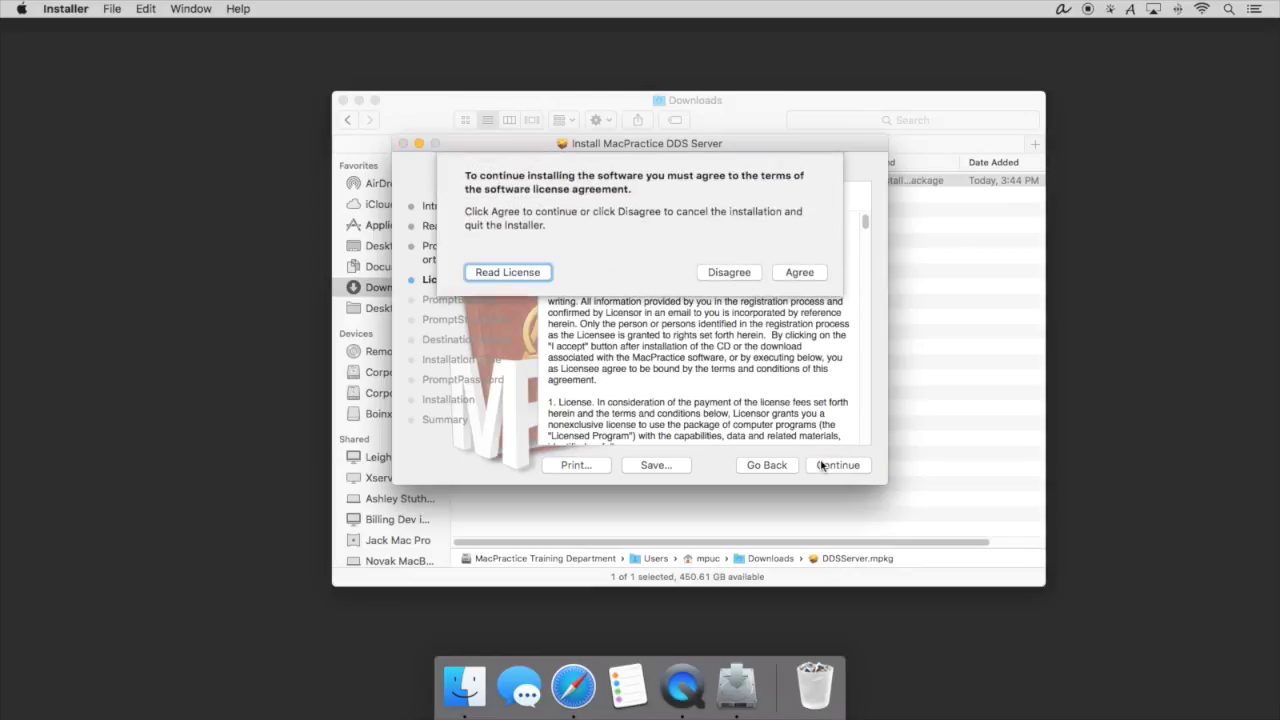
click(804, 271)
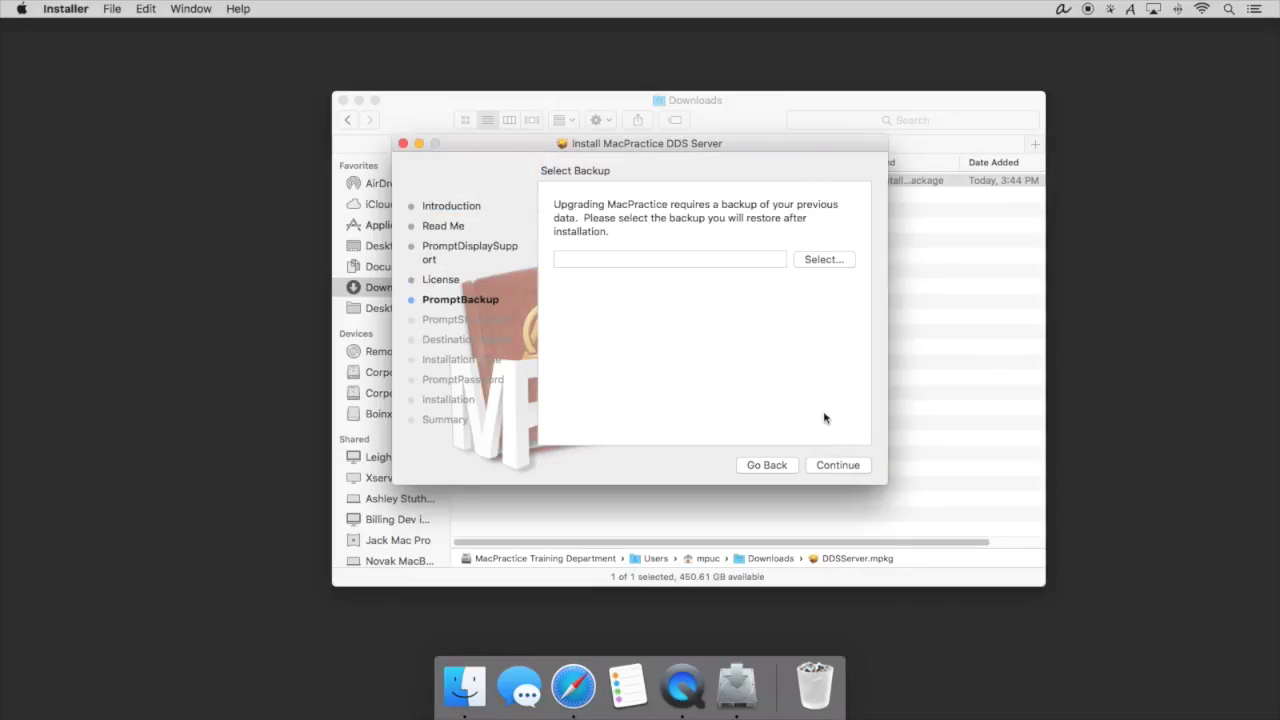
Dismiss the invalid-backup warning, pass the backup step, and start the Standard Install on MacPractice Training Department.
click(828, 466)
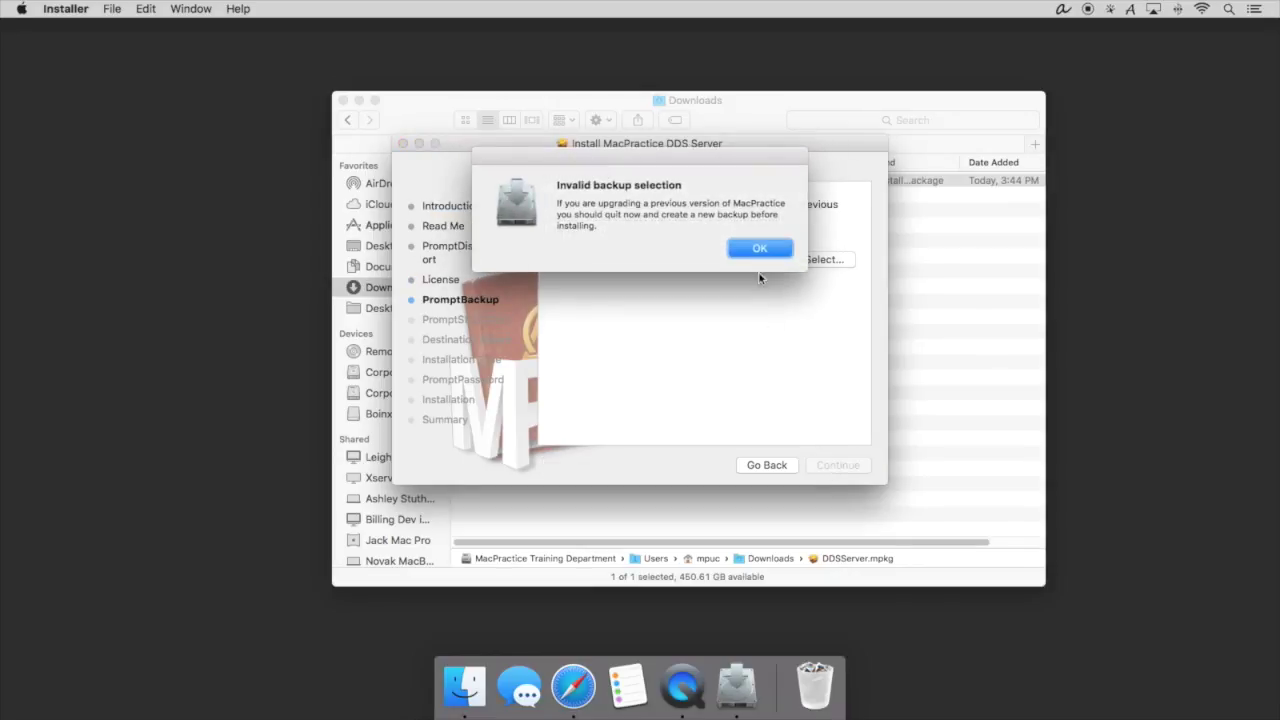
click(758, 250)
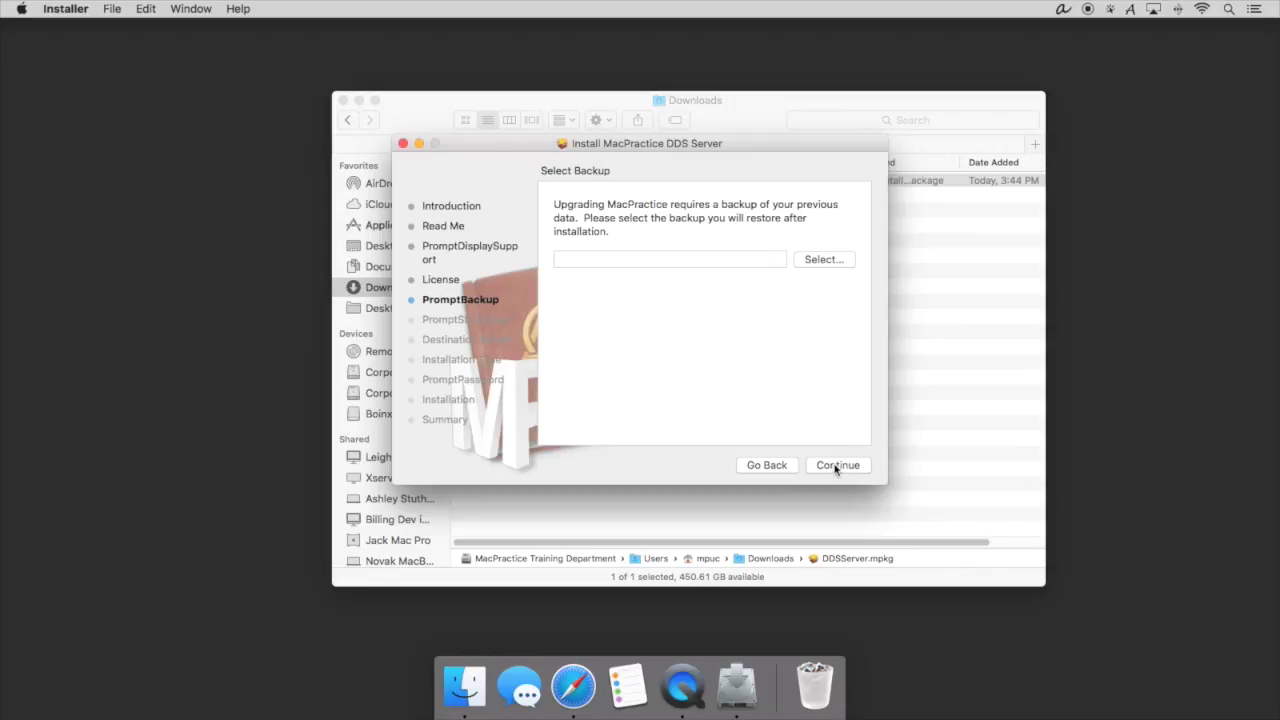
click(838, 466)
click(840, 466)
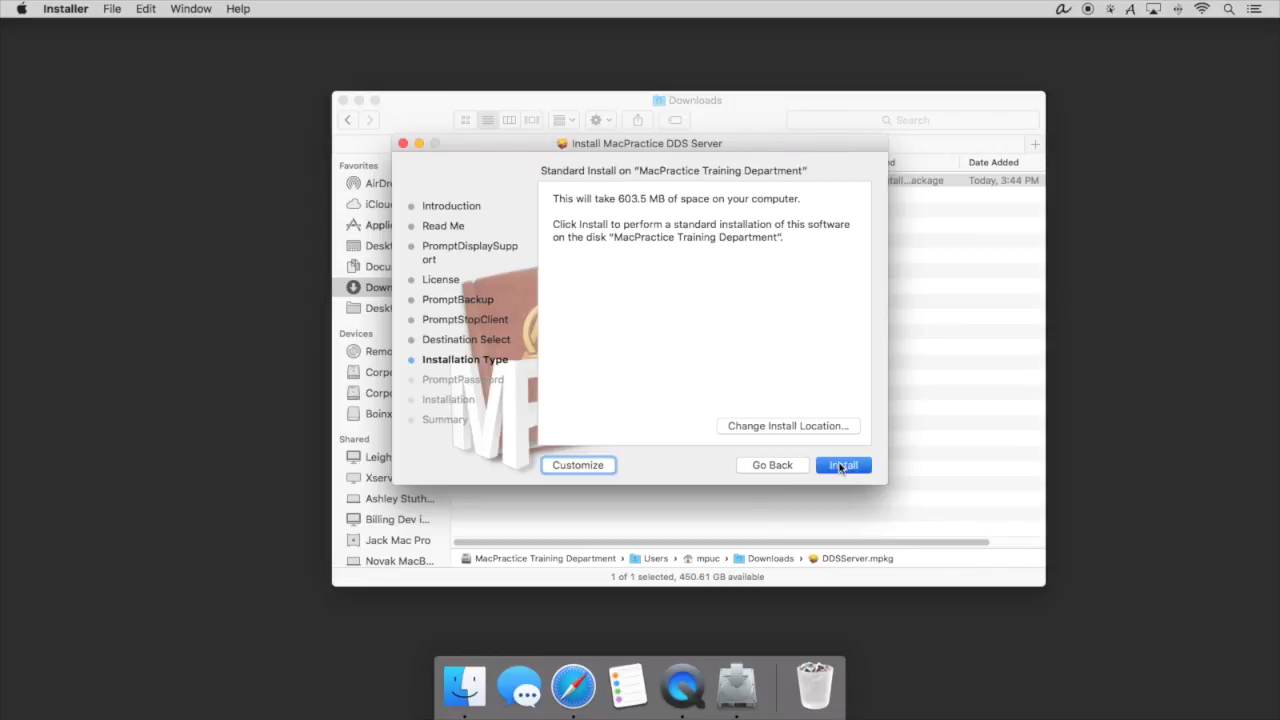
Authorize the installer with the administrator password and accept the required restart.
text(••••••)
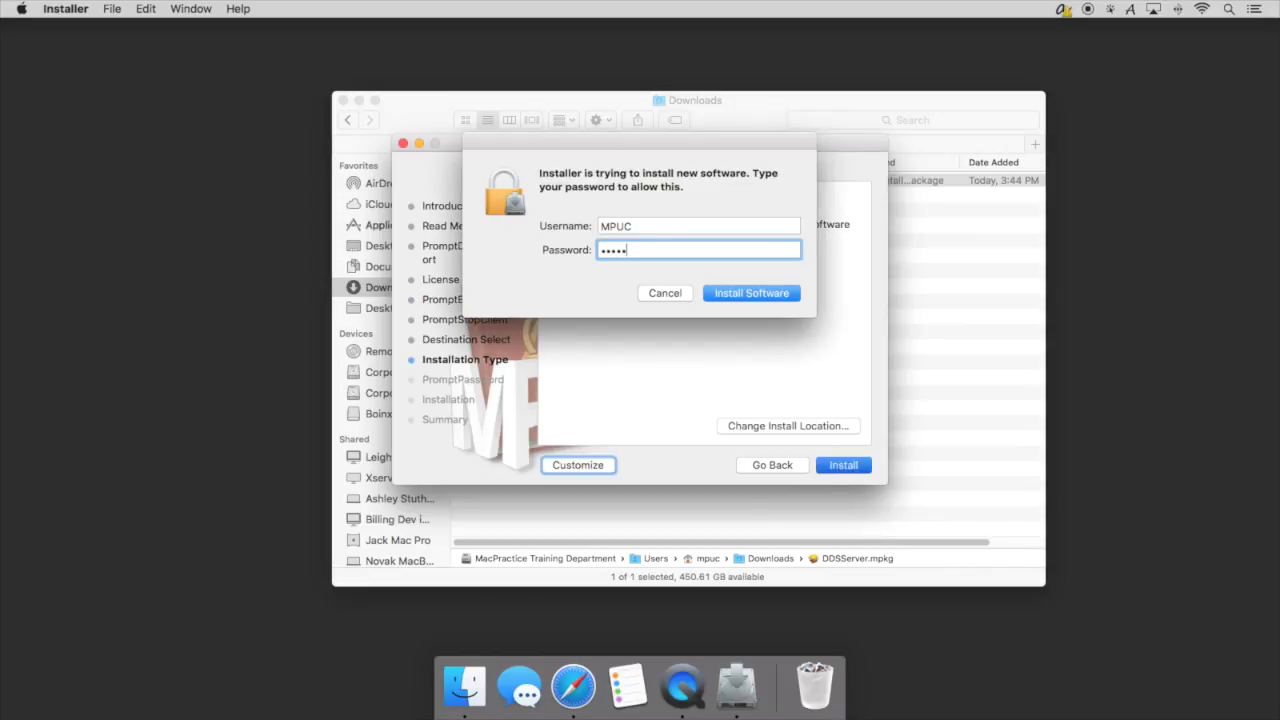
key(Return)
click(752, 233)
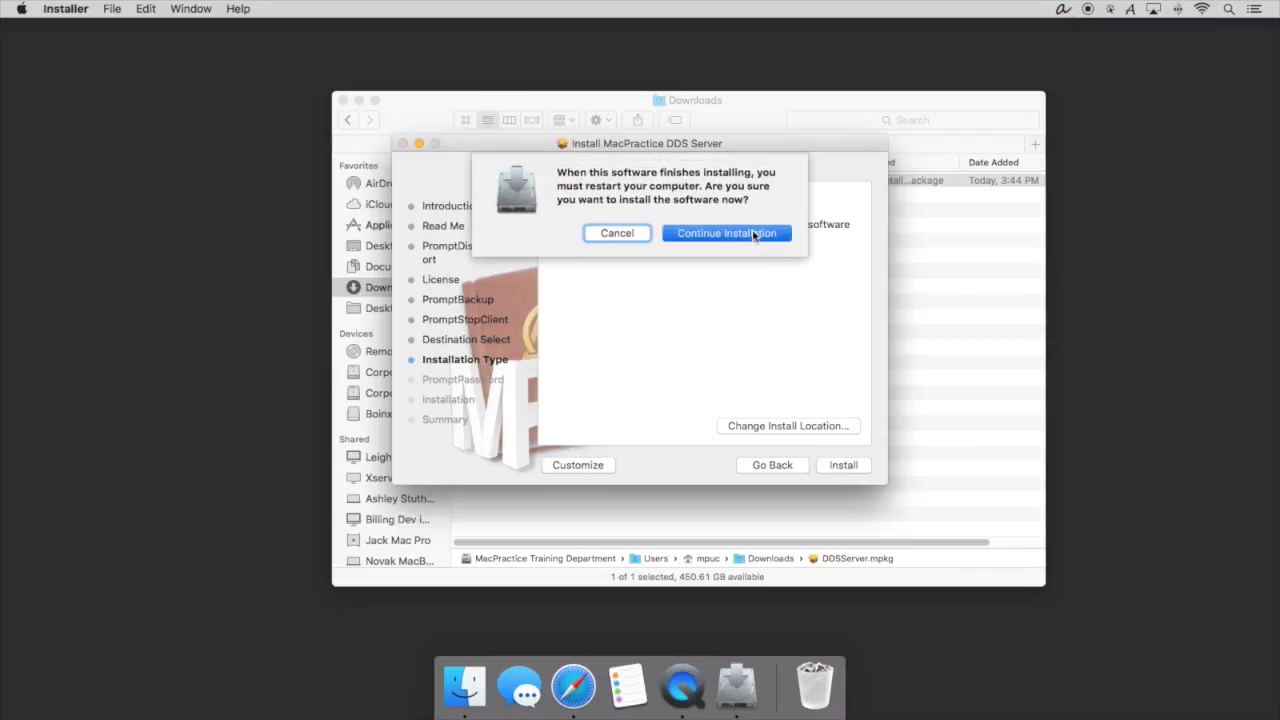
Enter and verify the encryption password, add the serial number, and begin installing.
click(721, 286)
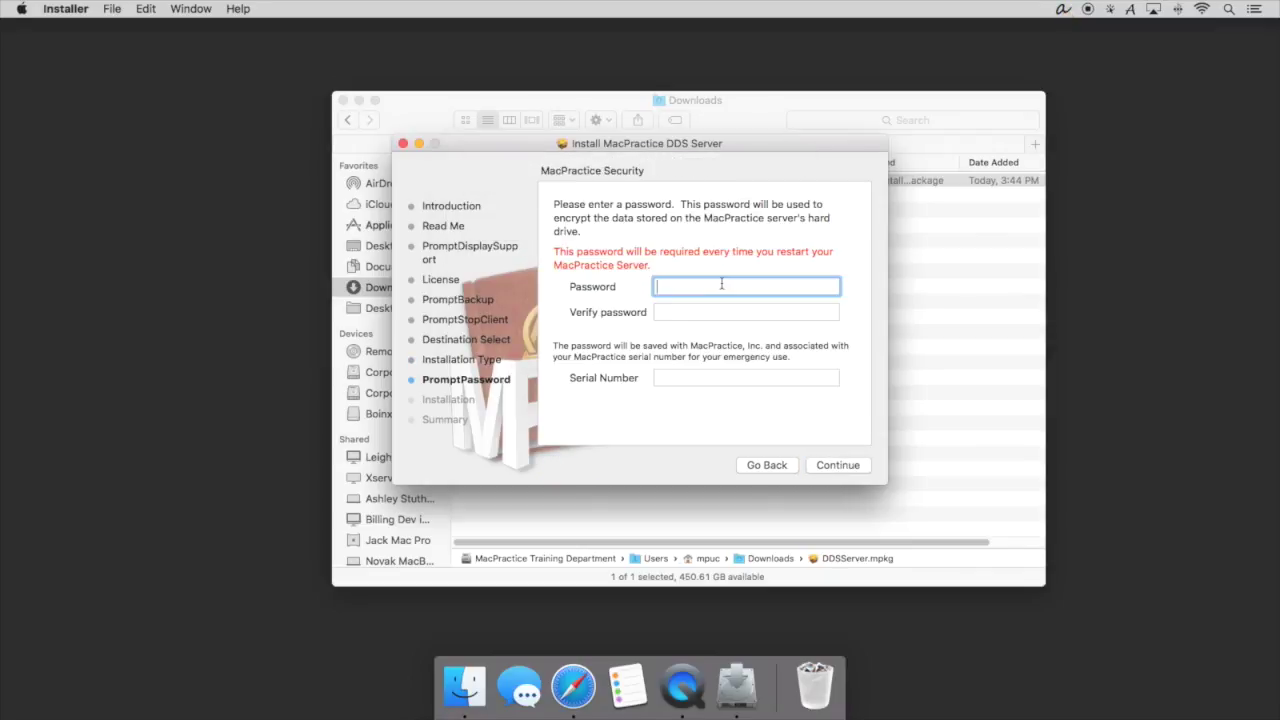
text(••••••••)
key(Tab)
text(••••••••)
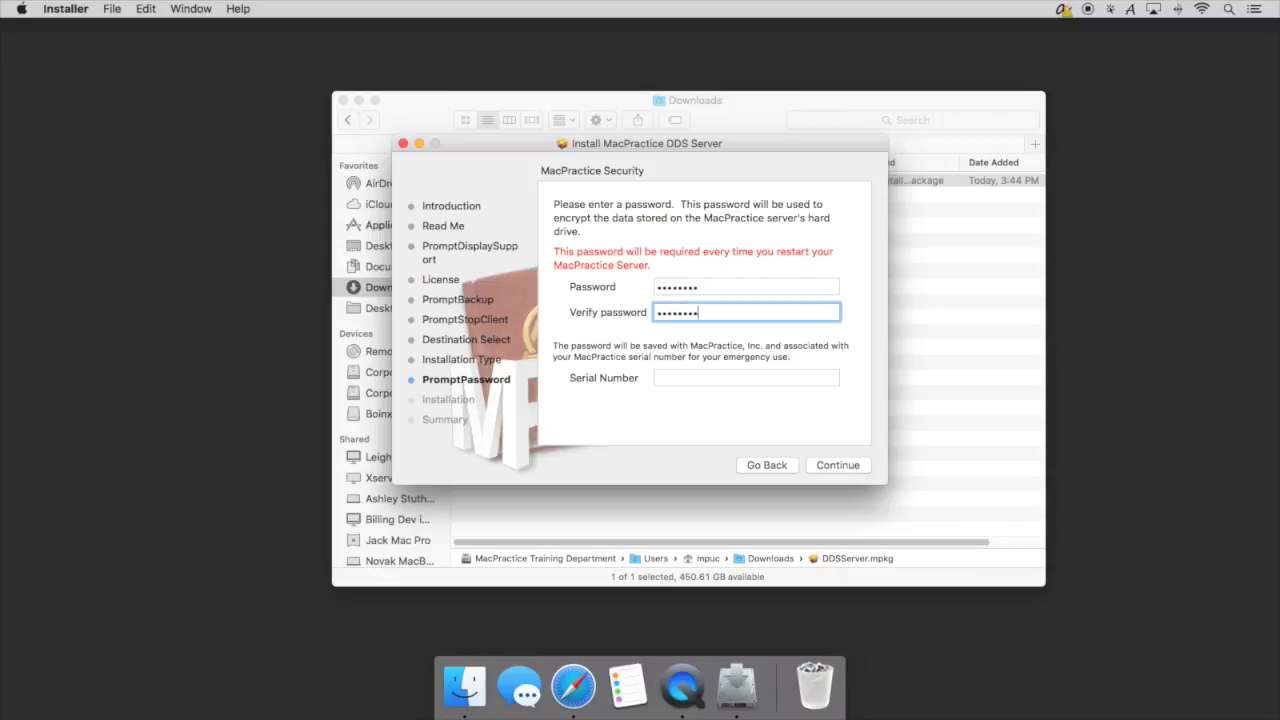
key(Tab)
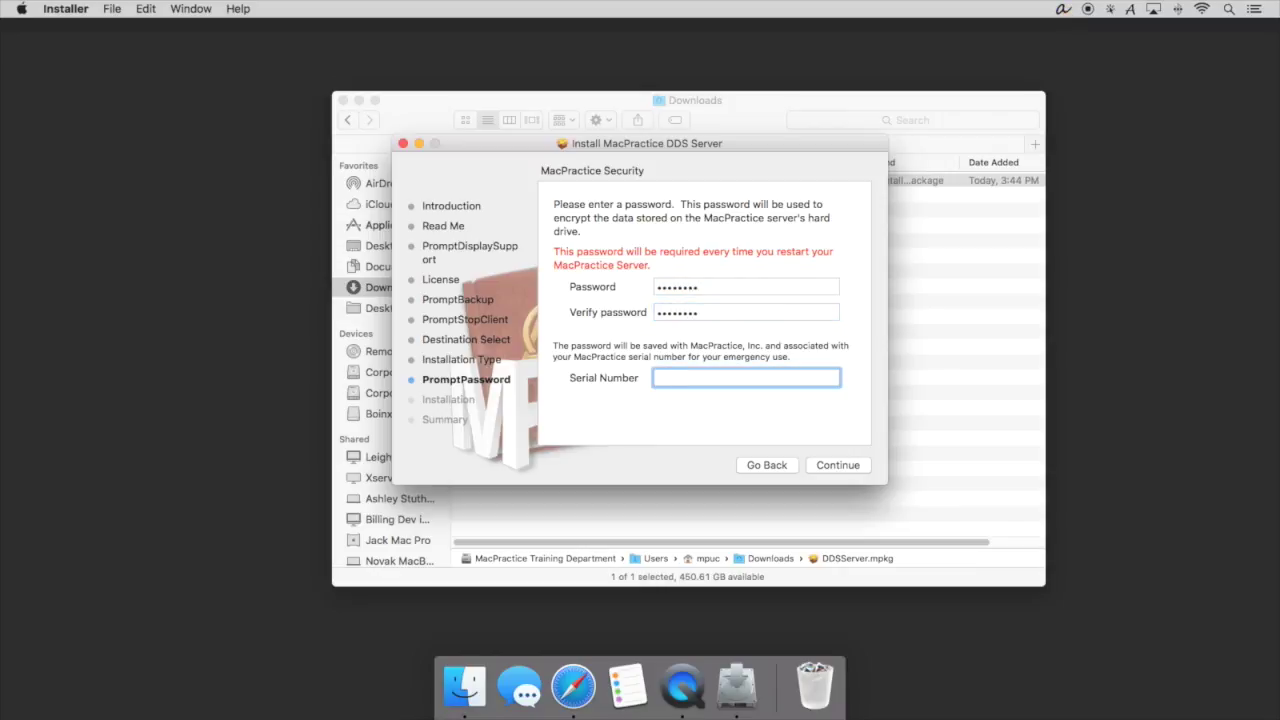
text(YourSerial)
click(838, 466)
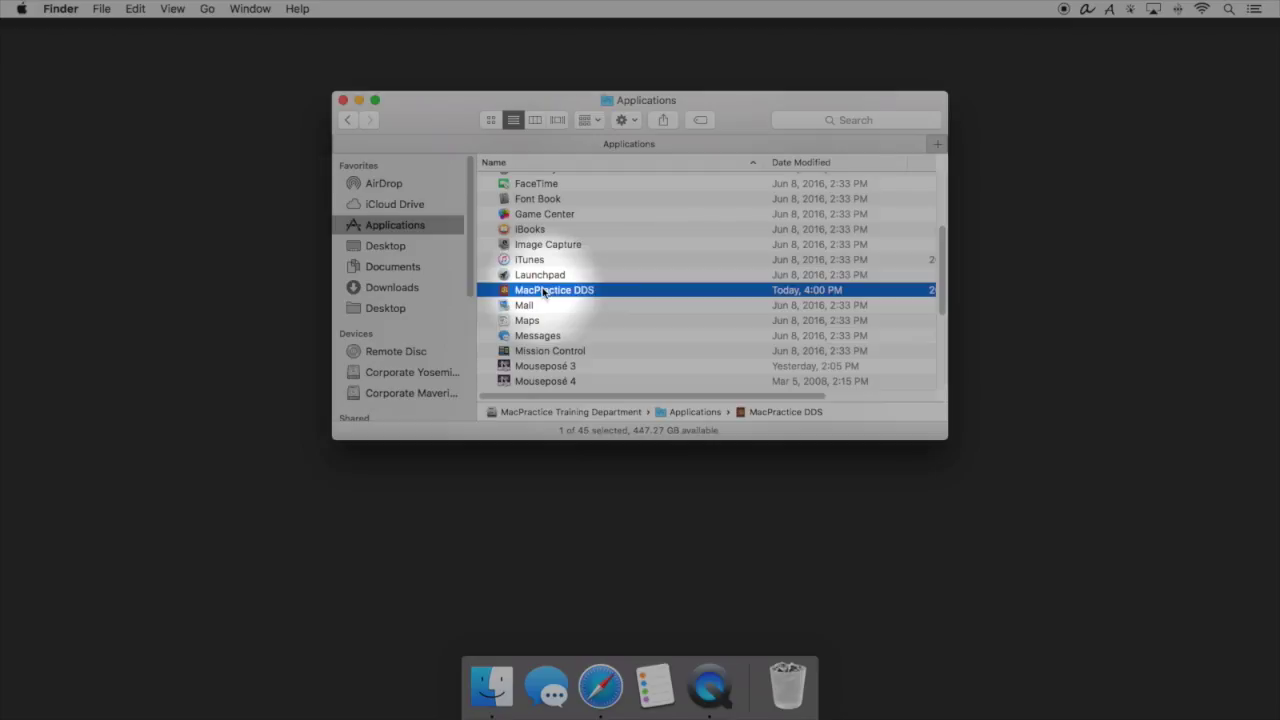
Launch MacPractice DDS, accept its license, and log in as admin with the account password.
double_click(543, 291)
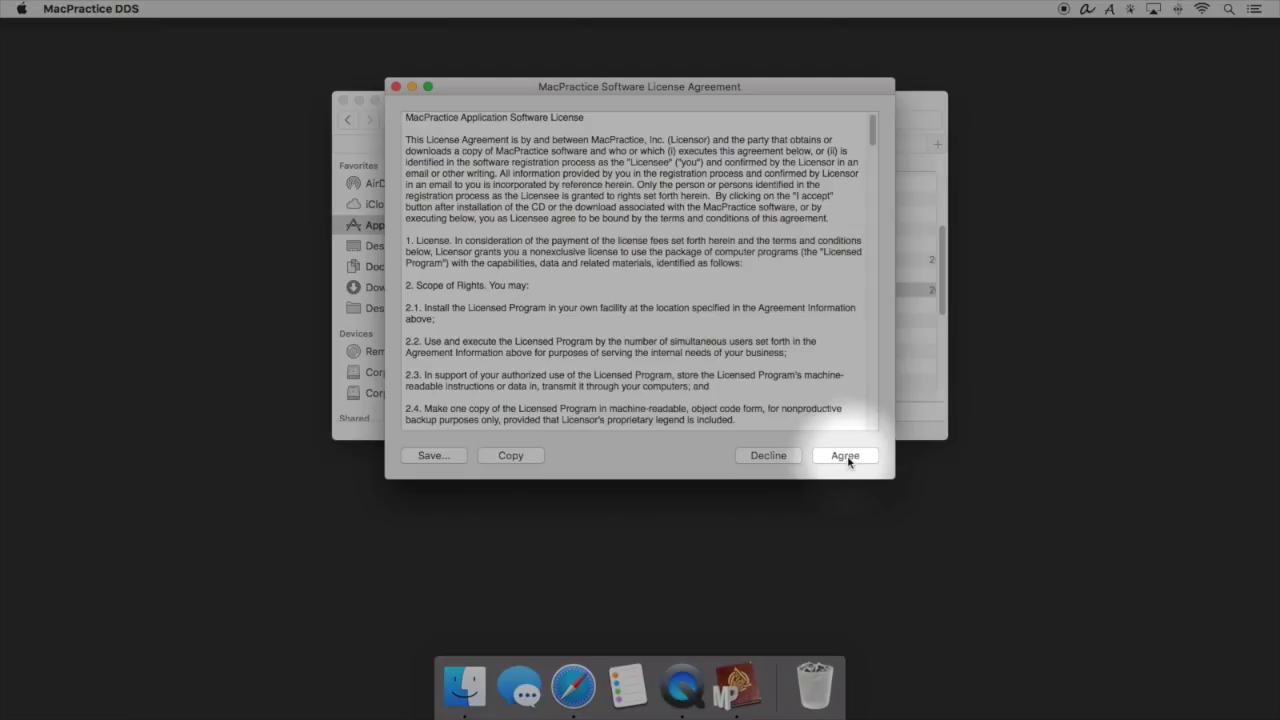
click(846, 456)
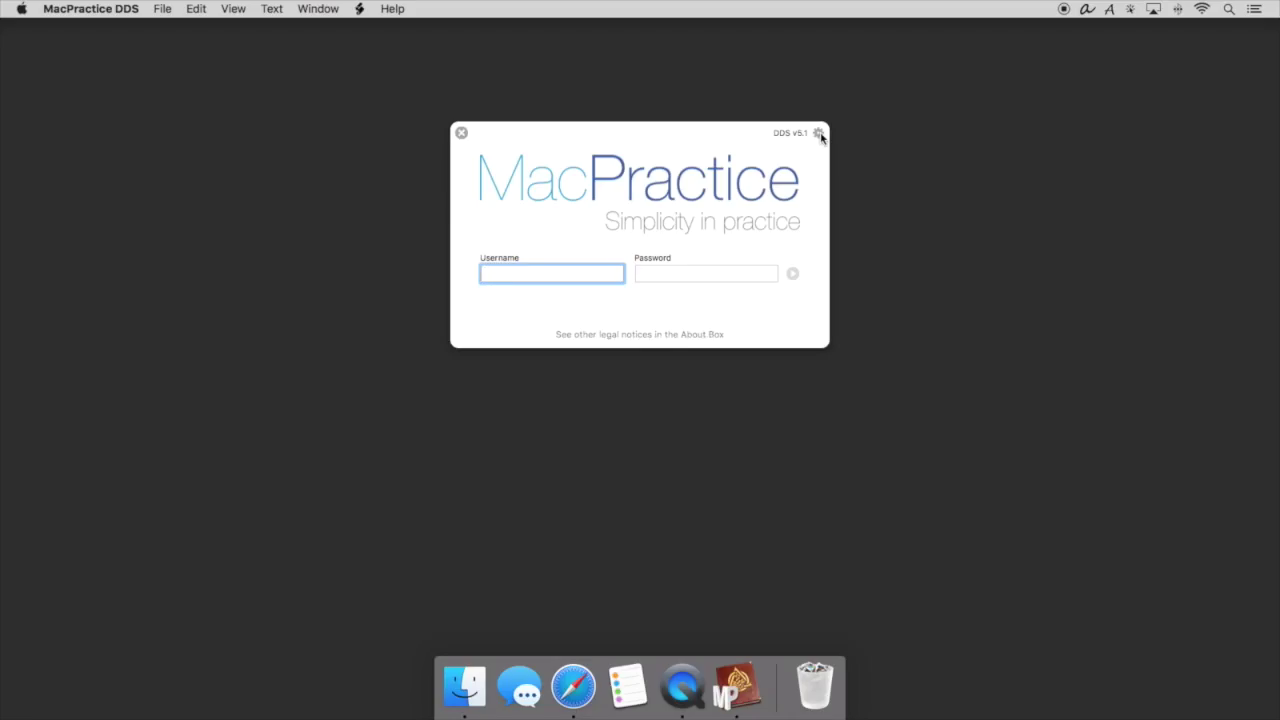
text(admin)
key(Tab)
text(admin123)
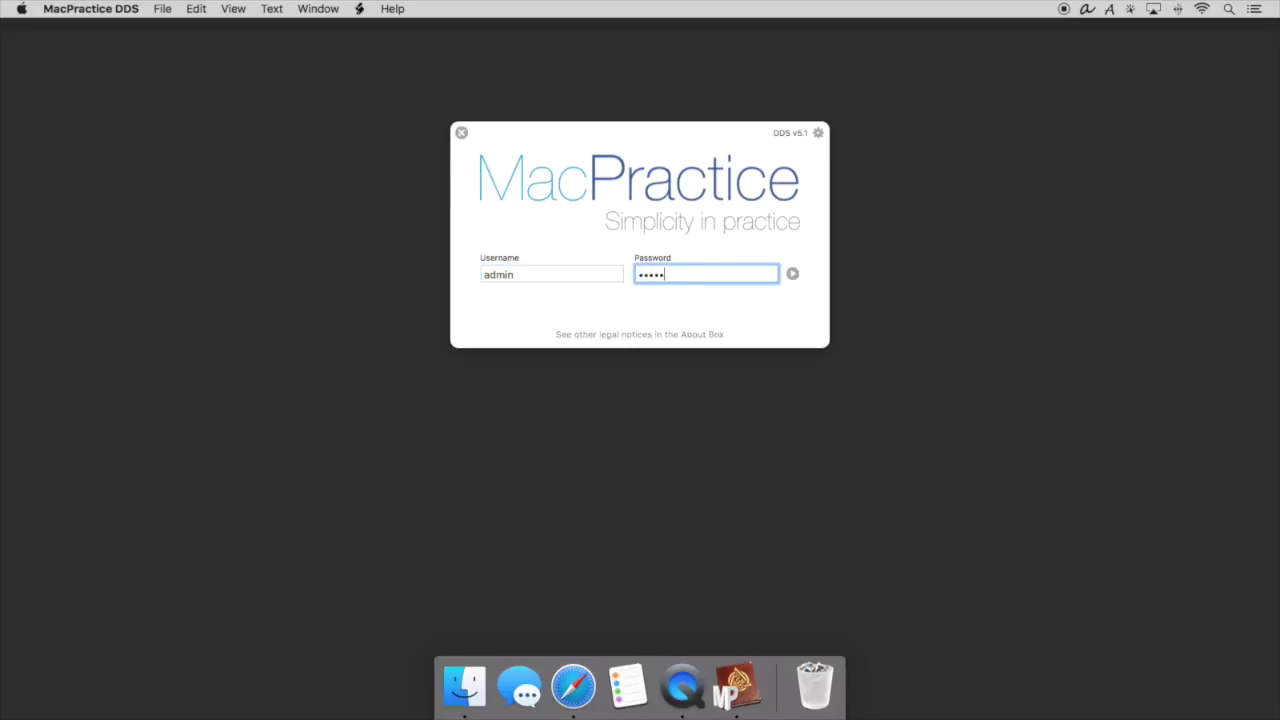
key(Return)
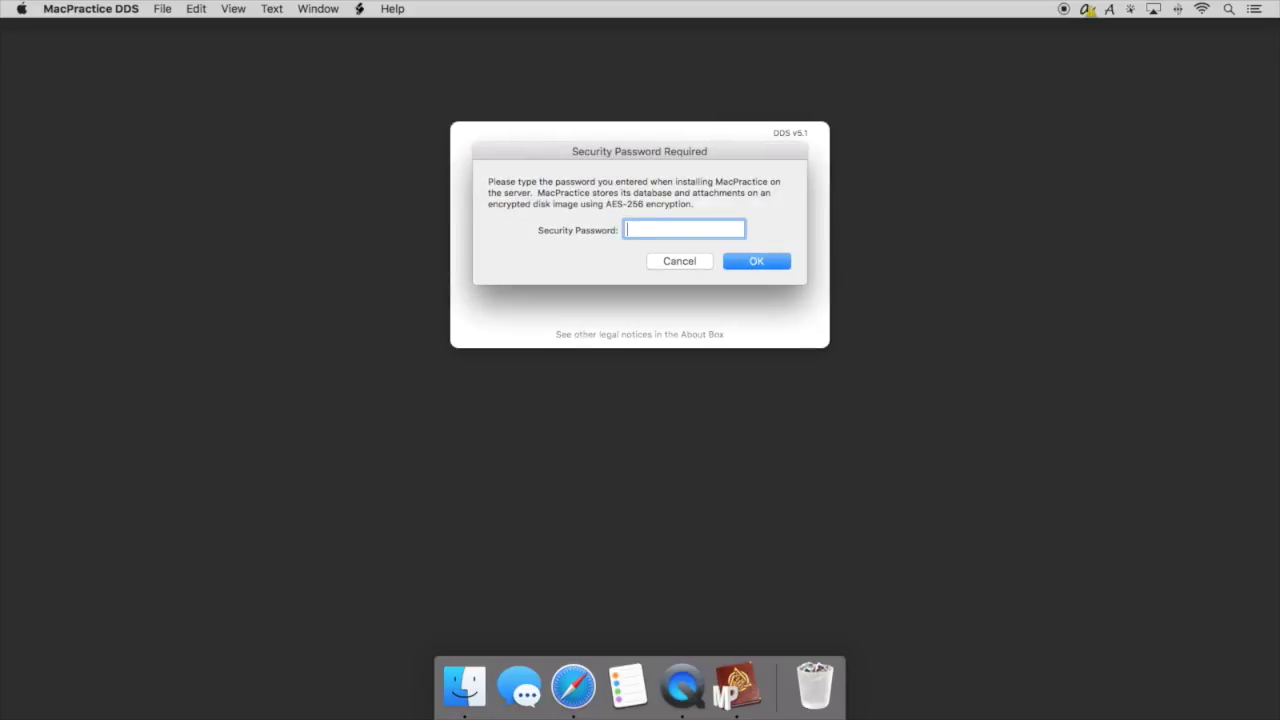
Enter the security password and authorize creating the missing database with the Mac account password.
text(•••••••)
click(751, 265)
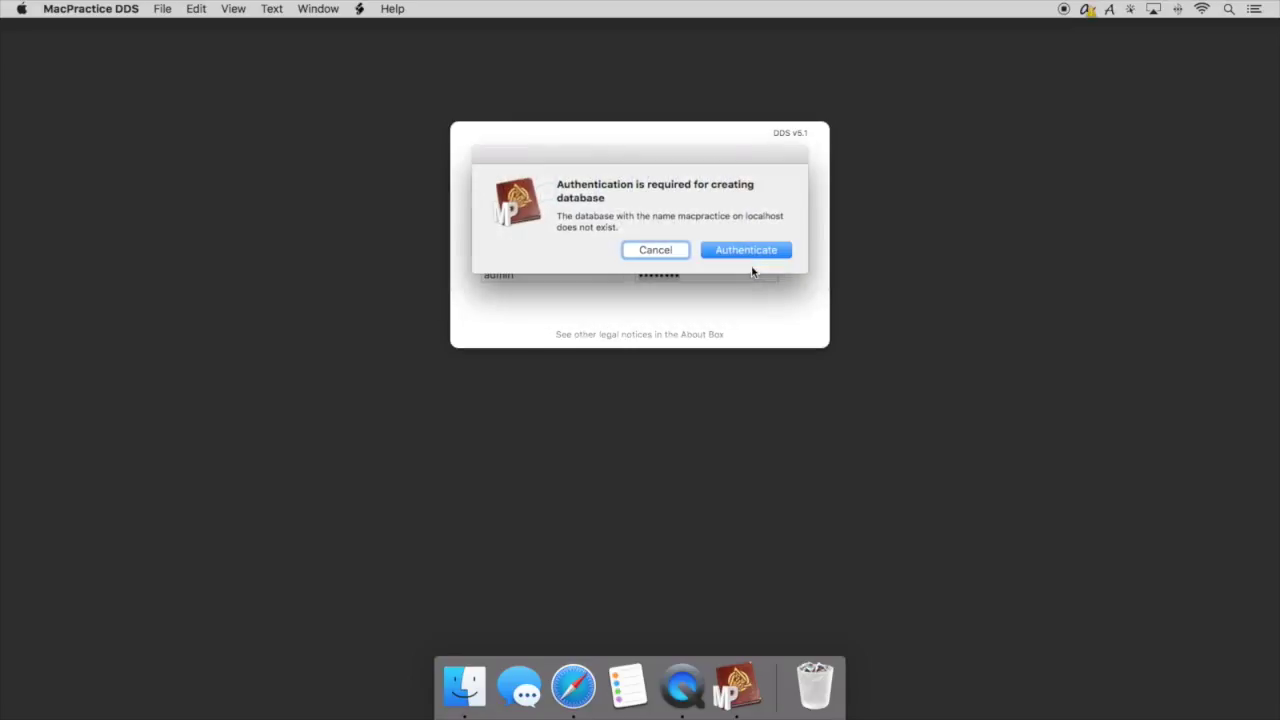
click(754, 250)
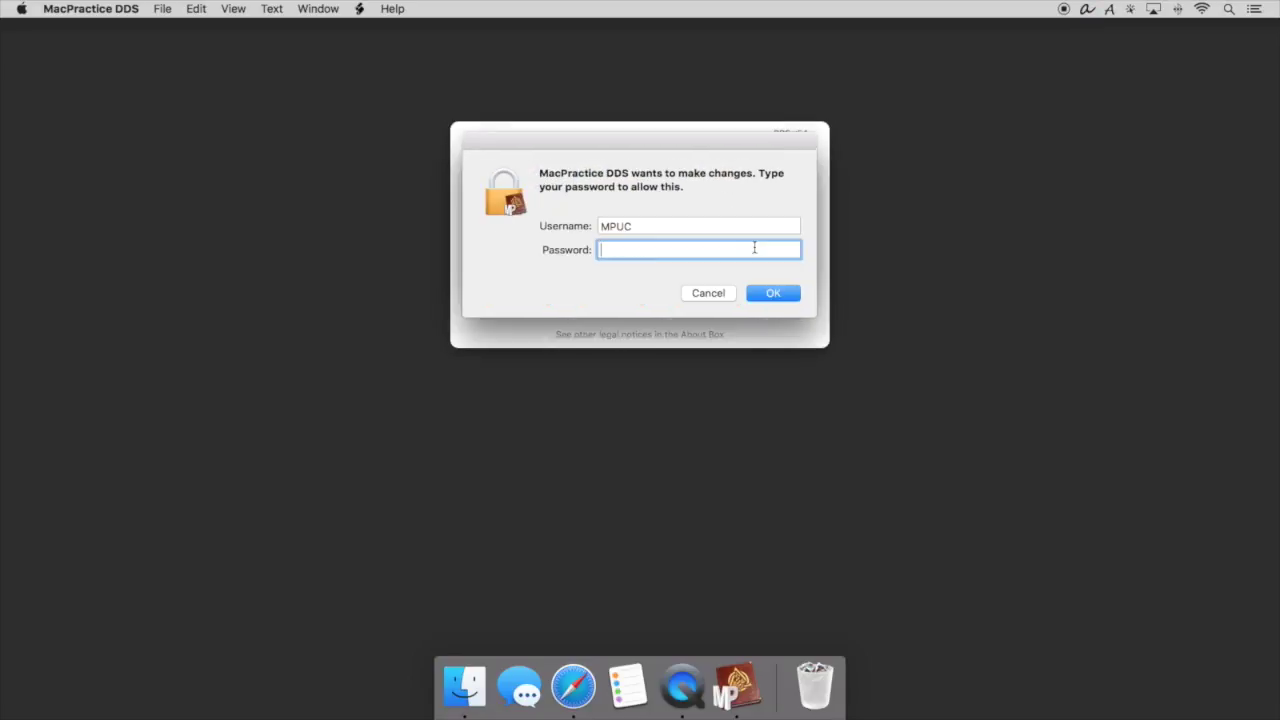
text(********)
key(Return)
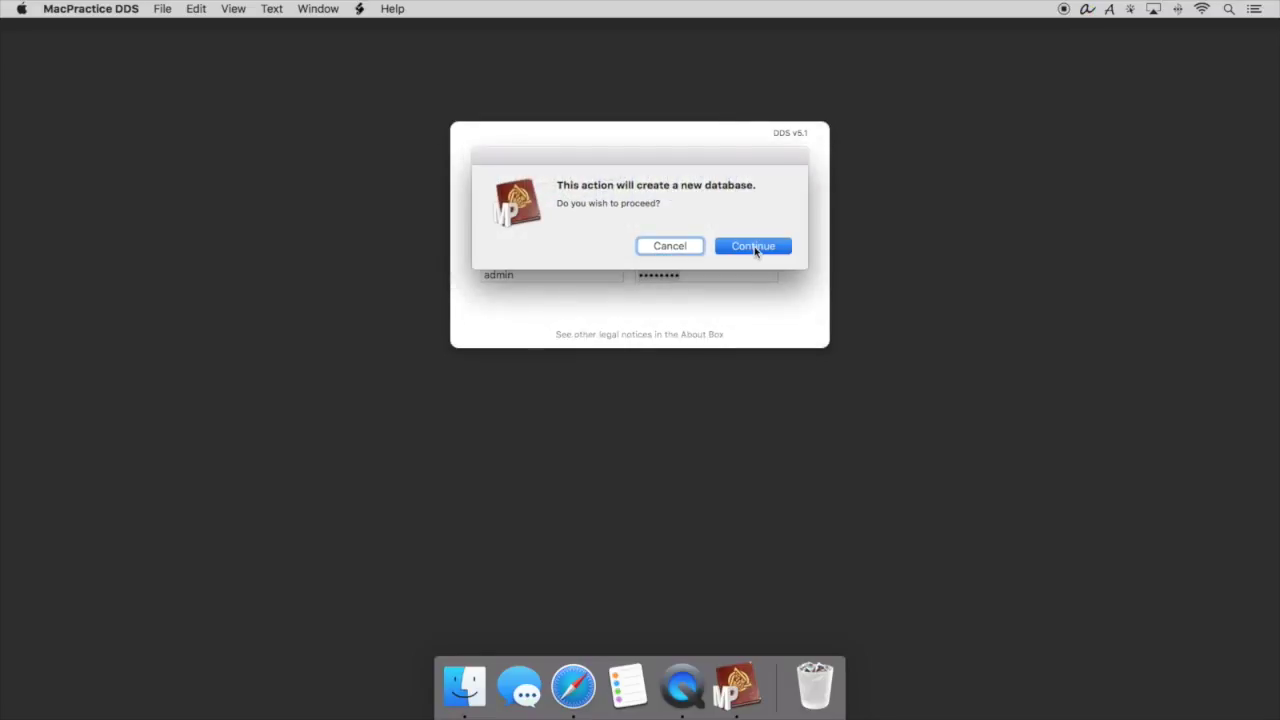
Proceed with creating the new database and activate it with the serial number.
click(754, 246)
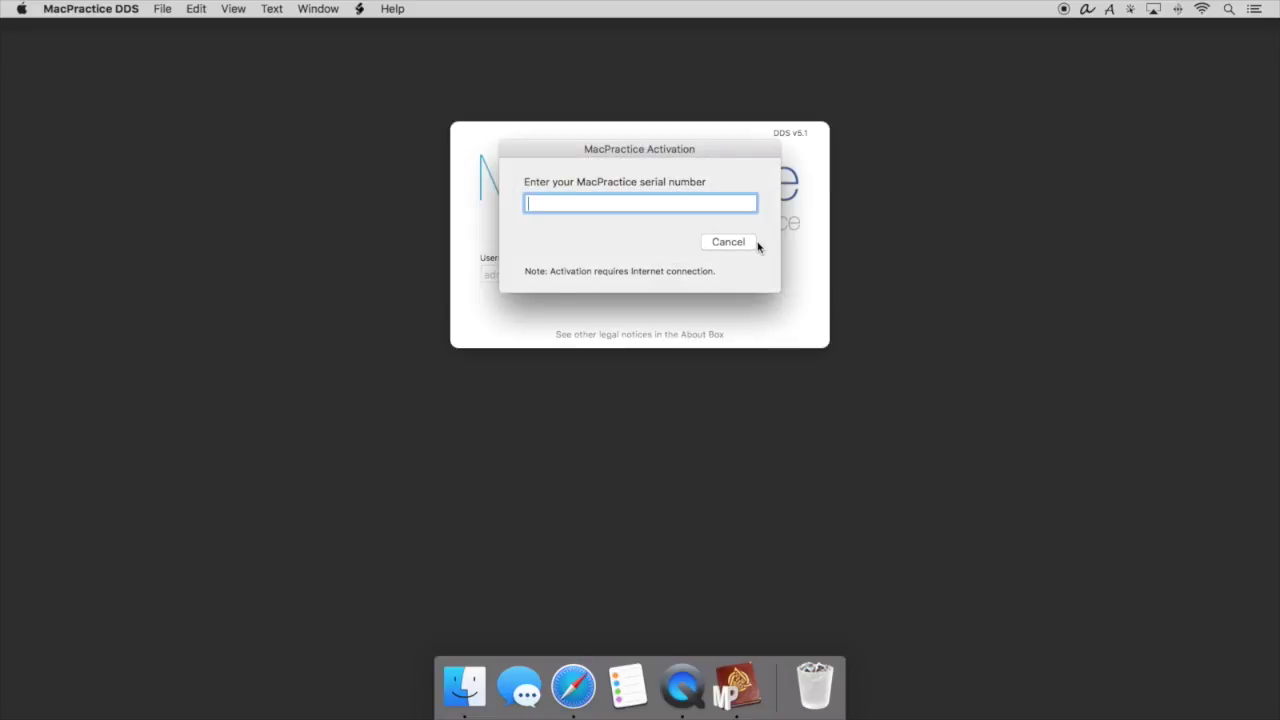
text(XXXXXXX)
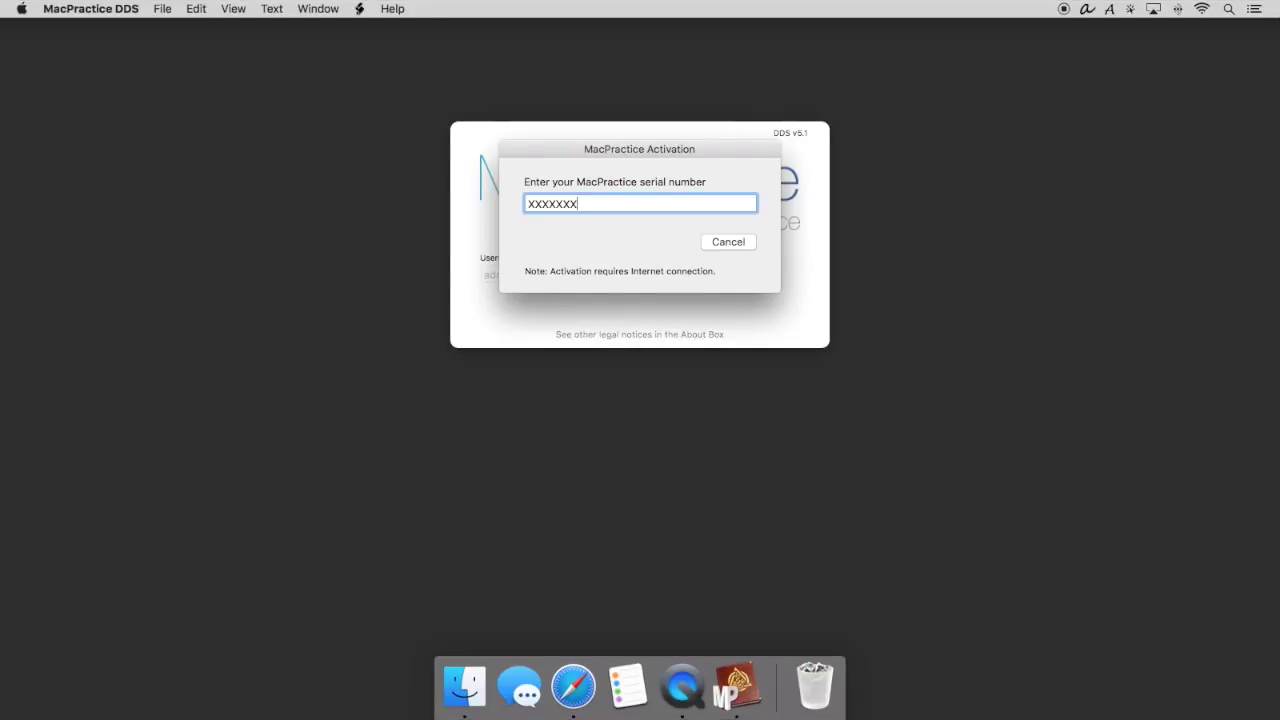
key(Return)
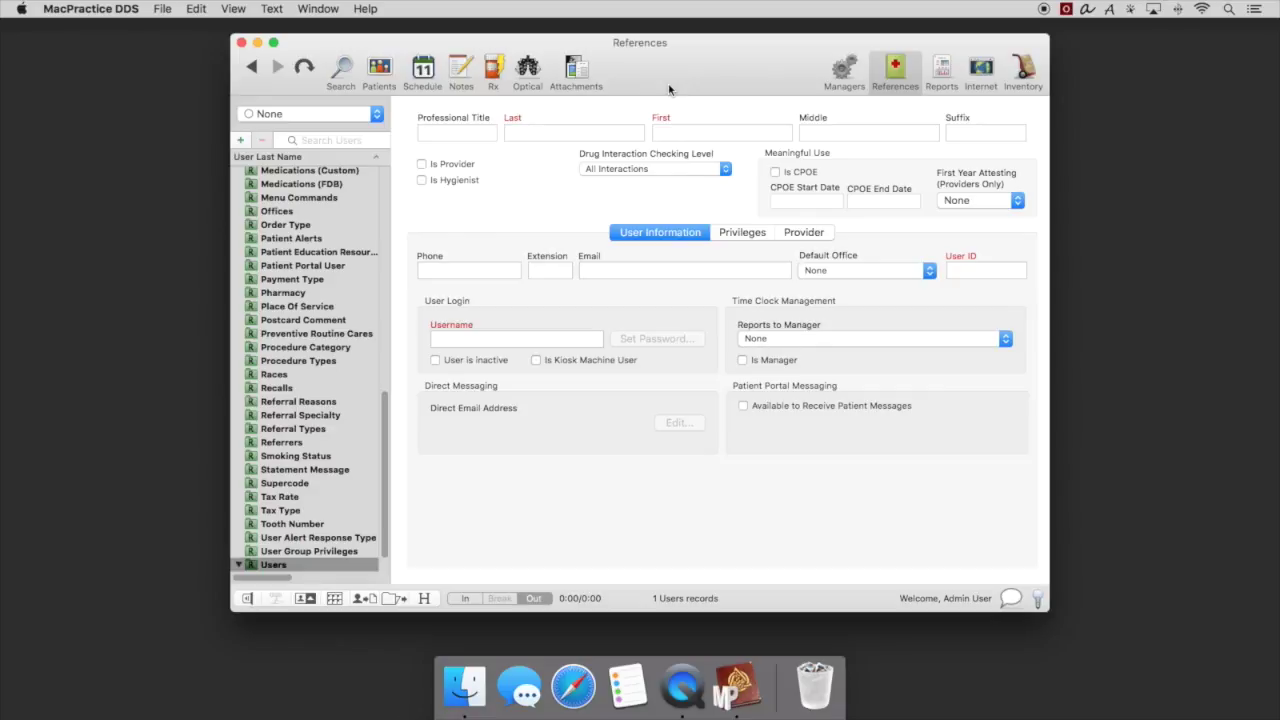
Open Users & Groups in System Preferences and unlock it with the account password.
click(20, 8)
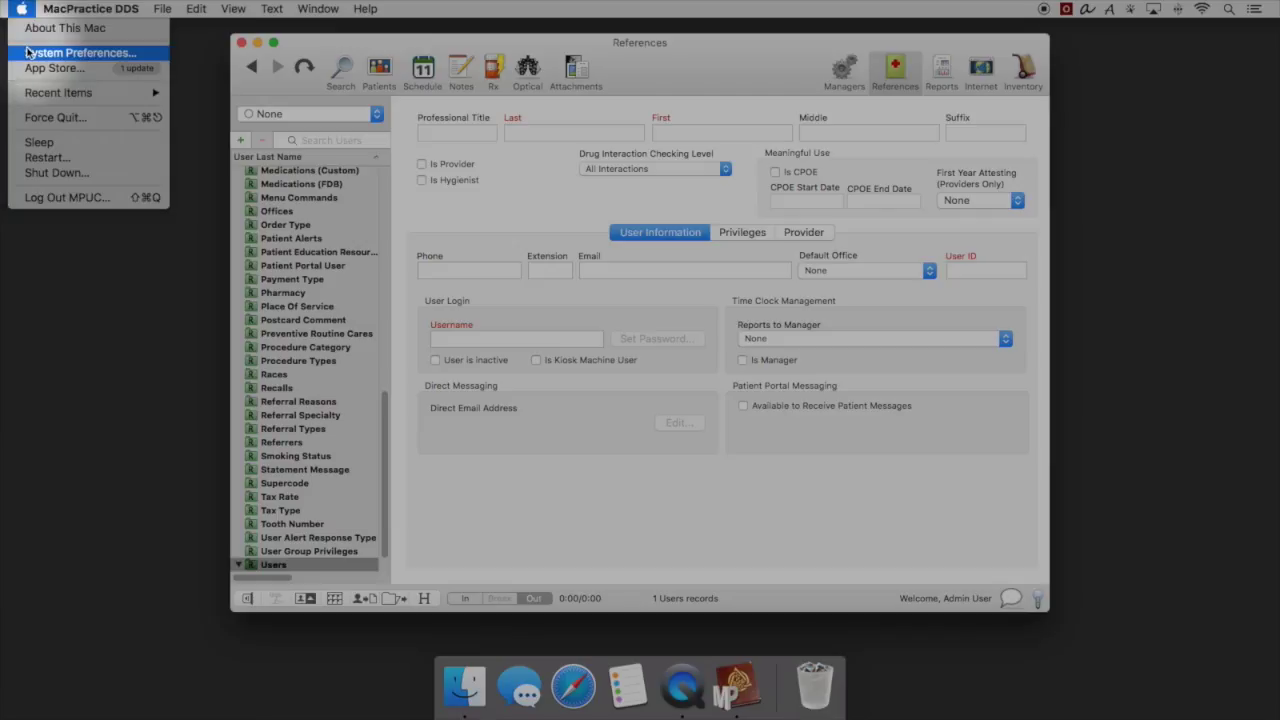
click(40, 44)
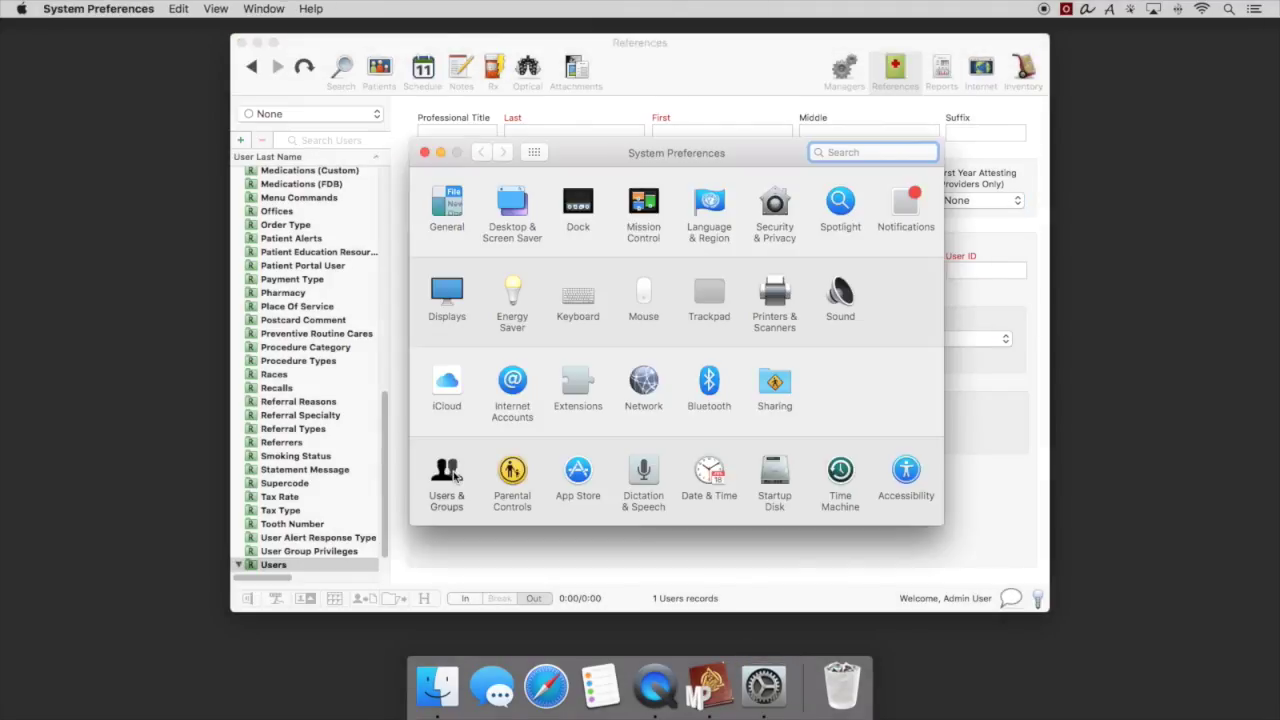
click(447, 475)
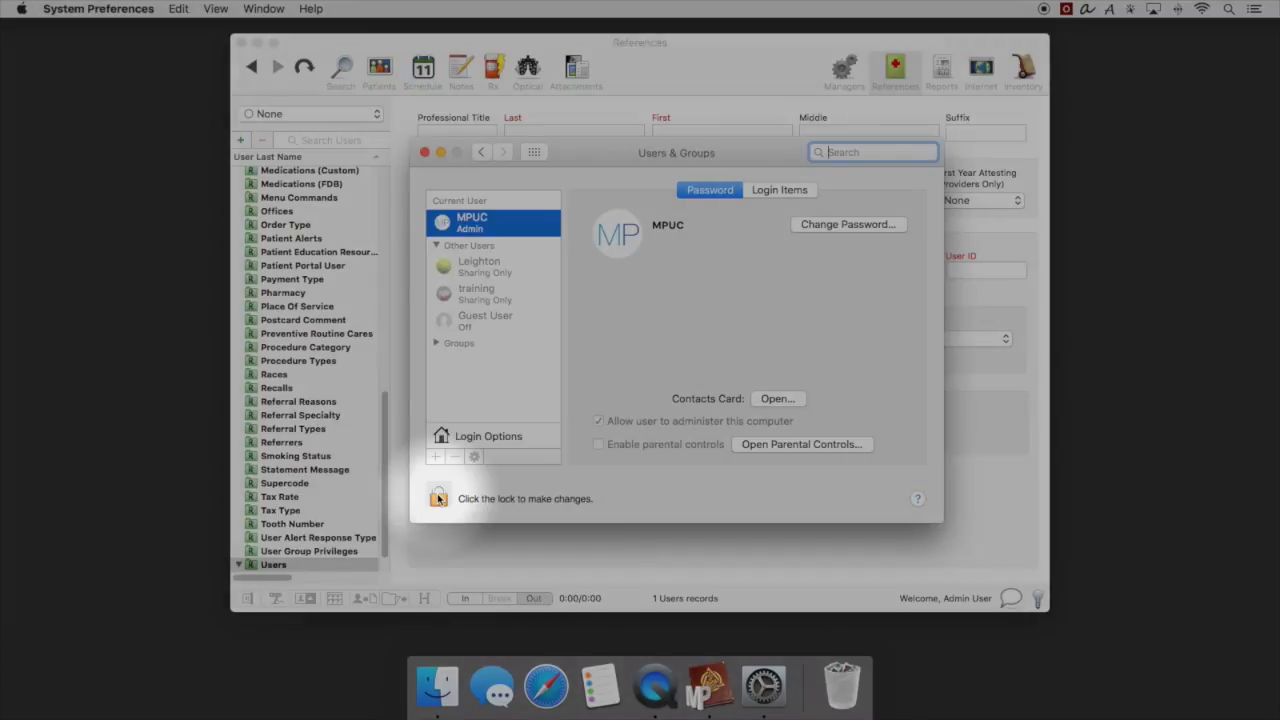
click(438, 497)
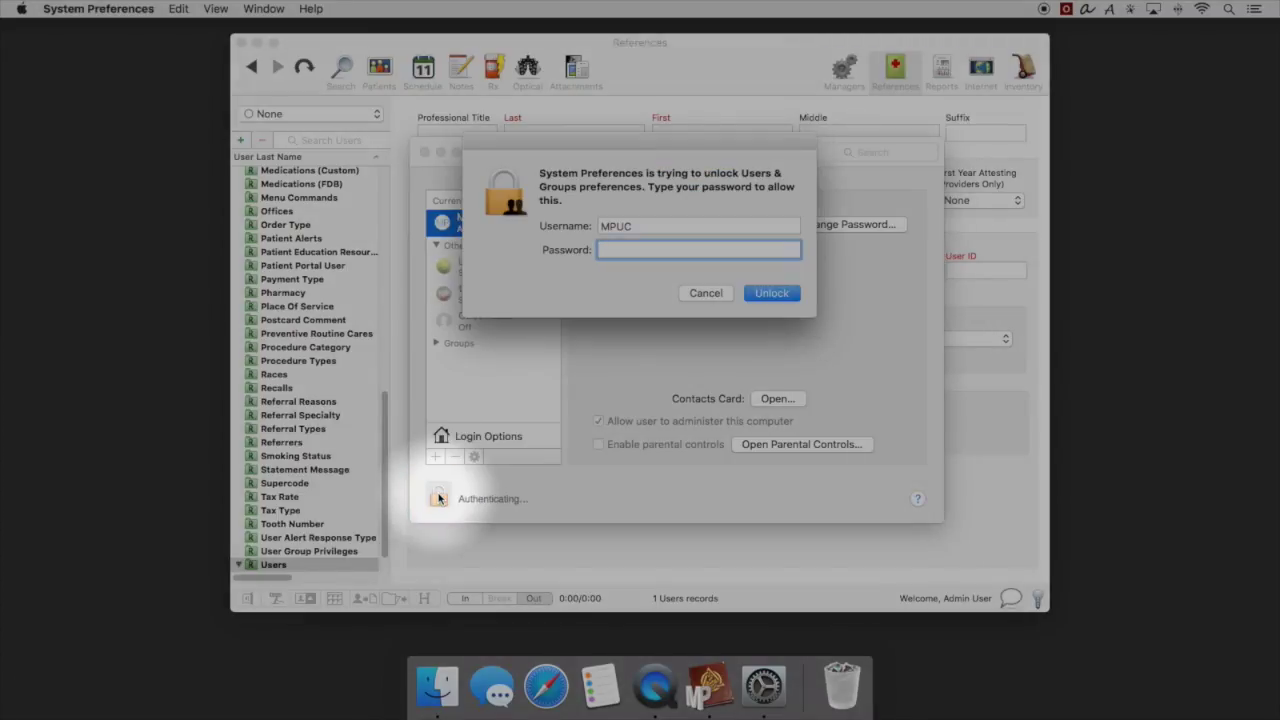
text(*****)
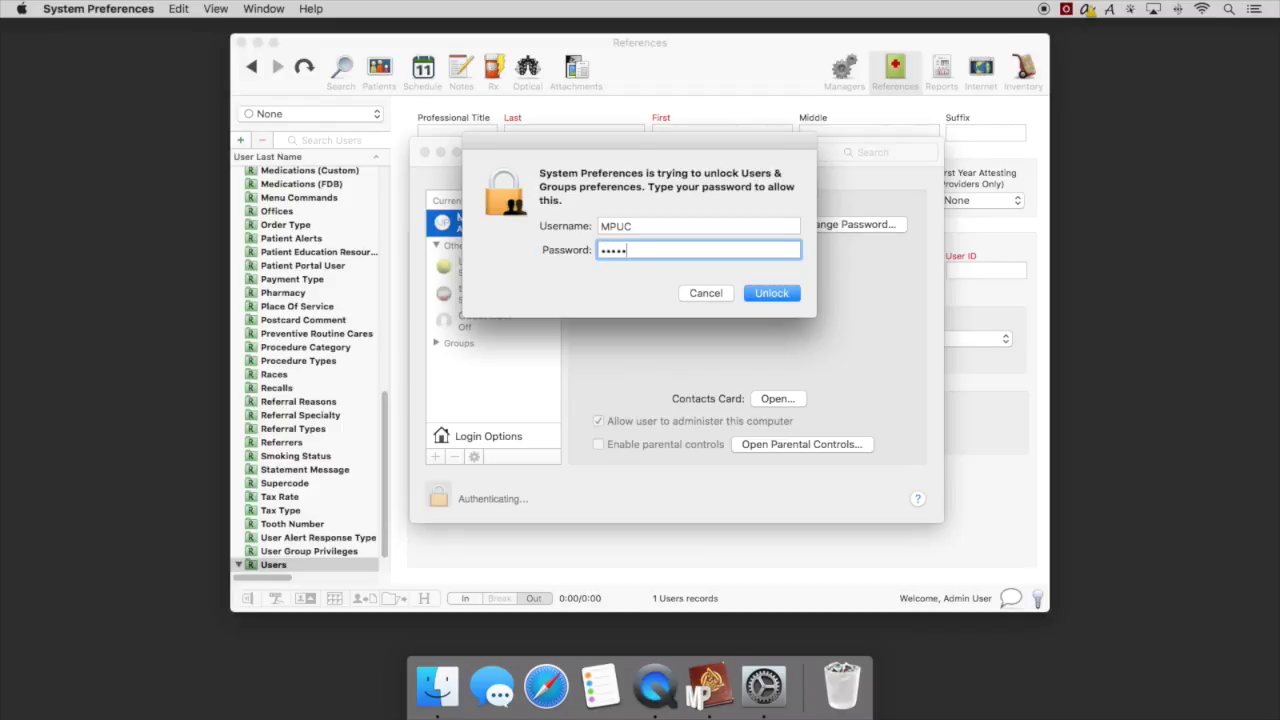
text(***)
key(Return)
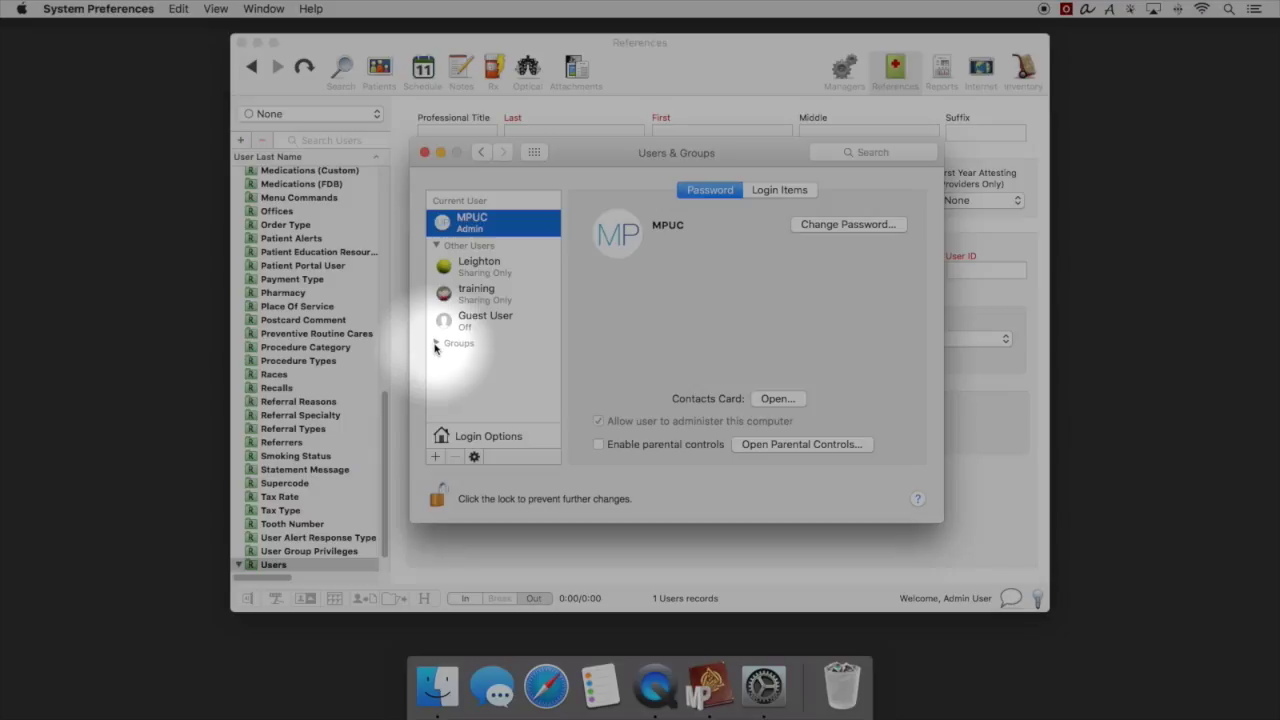
Make all three Mac accounts, including MPUC and training, members of the macpractice_backup group.
click(434, 347)
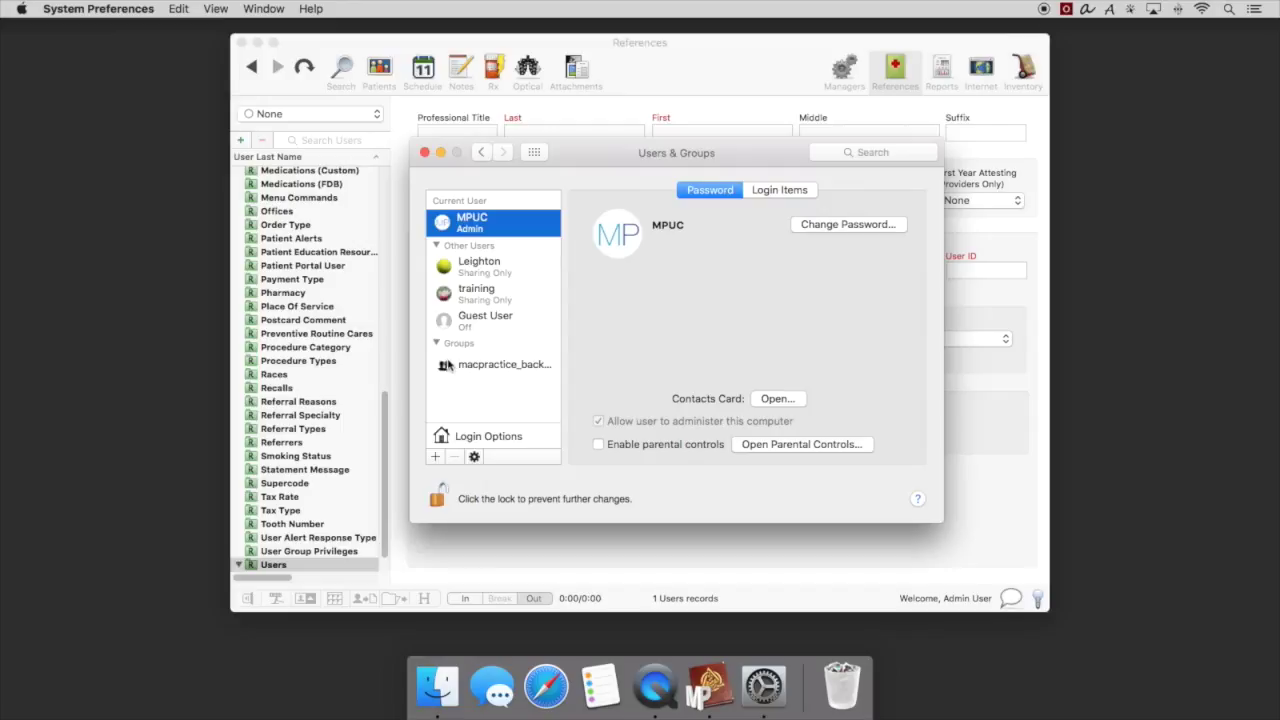
click(452, 366)
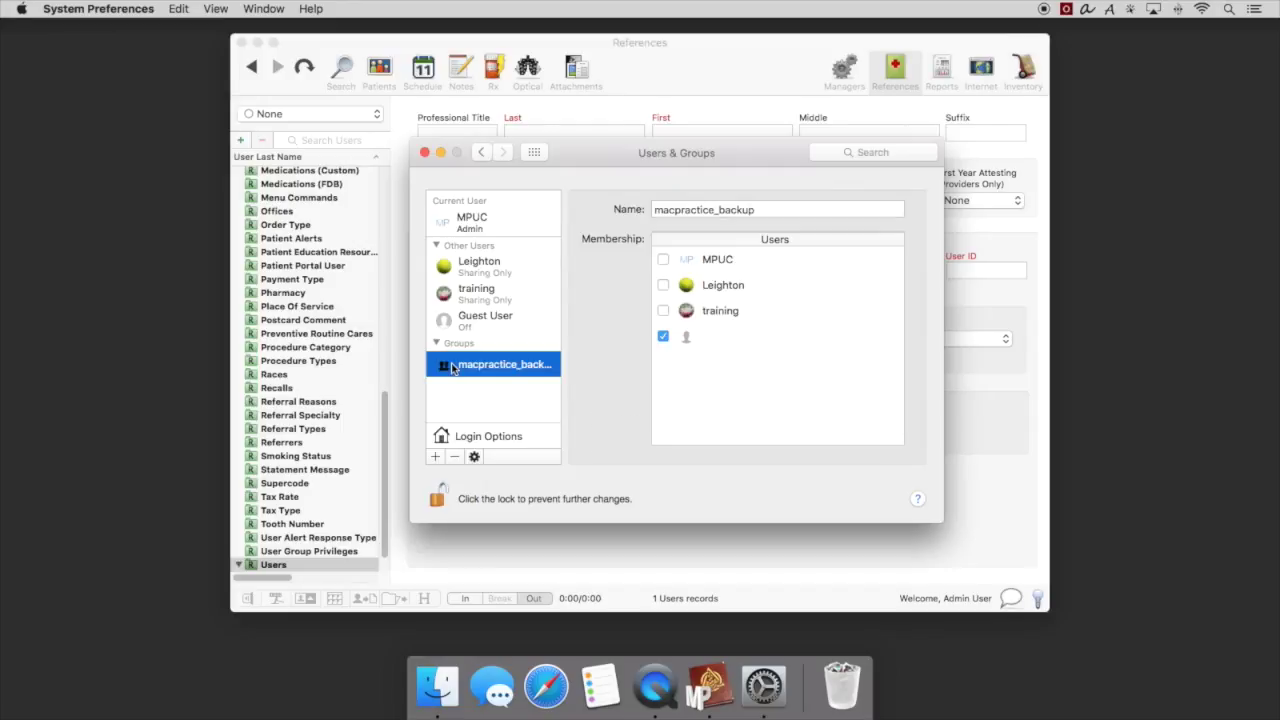
click(663, 260)
click(663, 286)
click(664, 311)
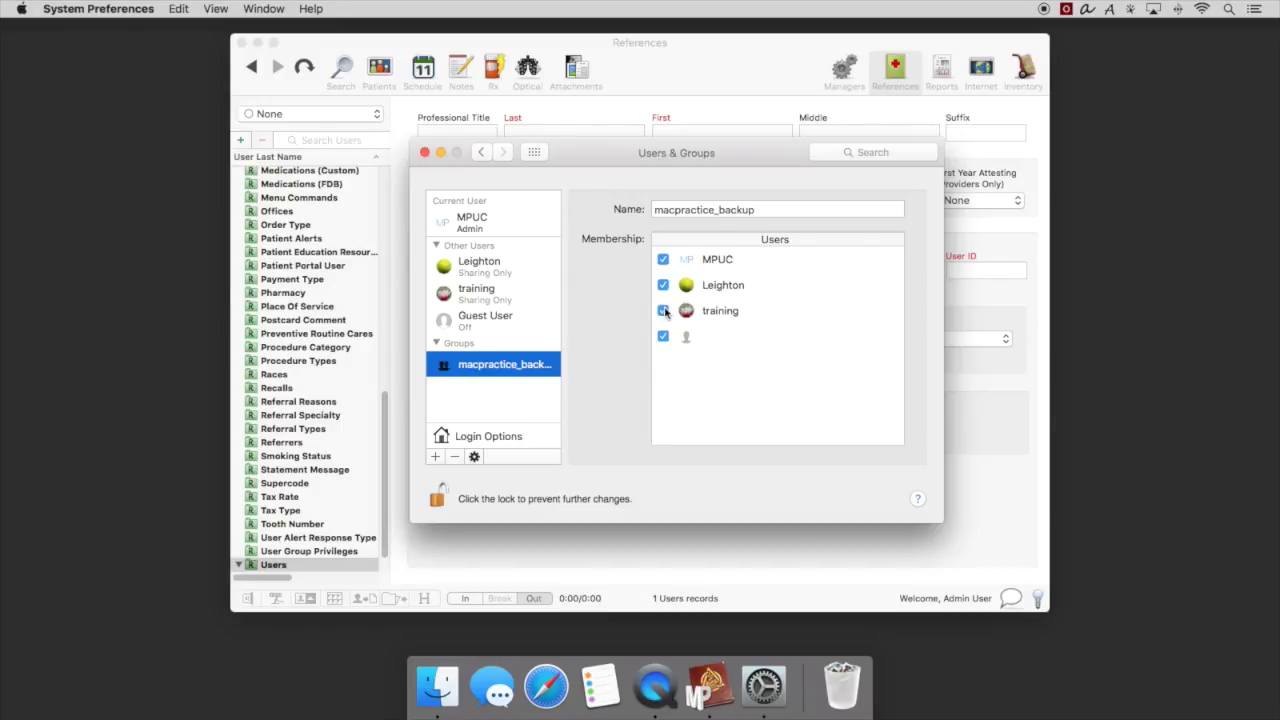